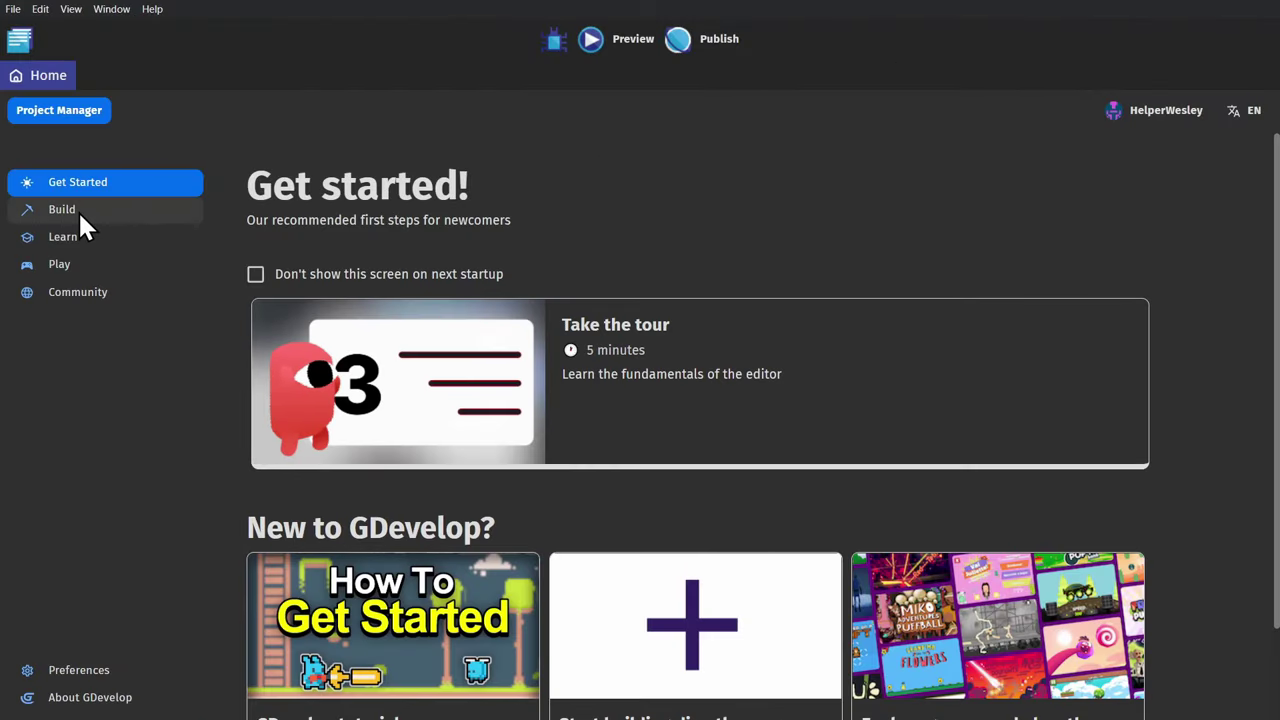
- Create a new blank project, regenerating the random project name until it reads Smooth Steel
{"action": "left_click", "coordinate": [78, 212]}
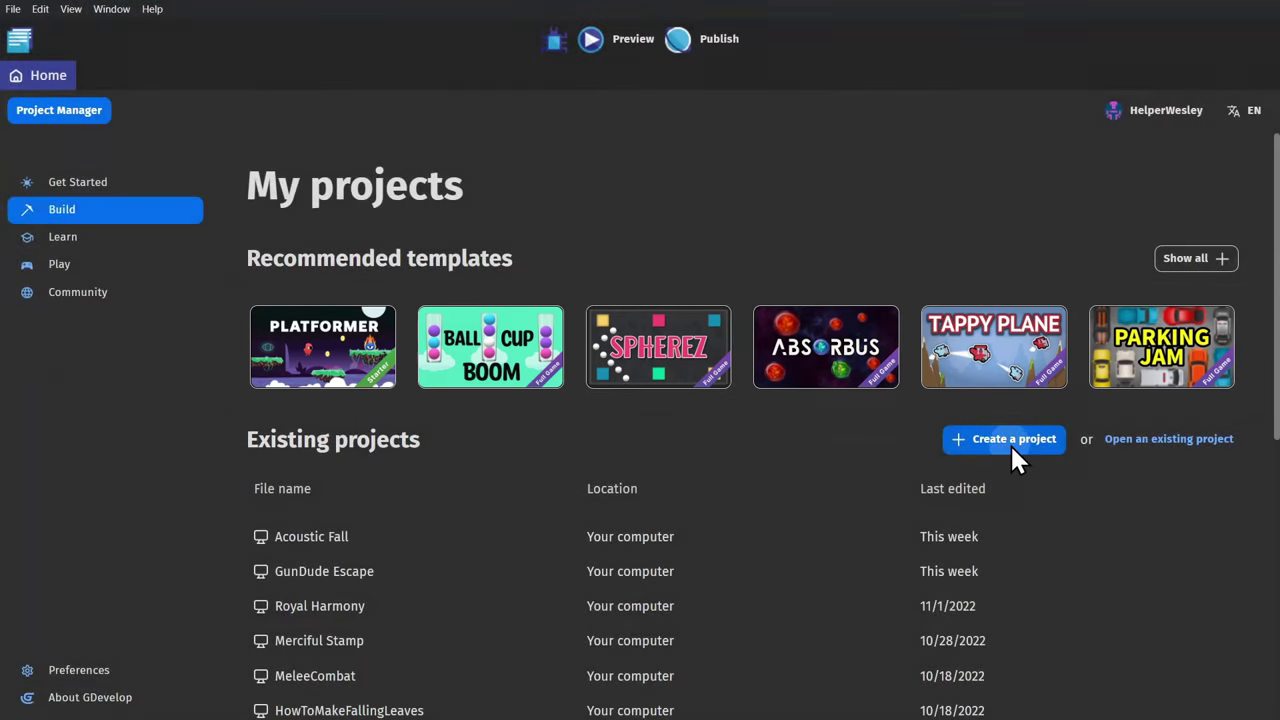
{"action": "left_click", "coordinate": [1010, 443]}
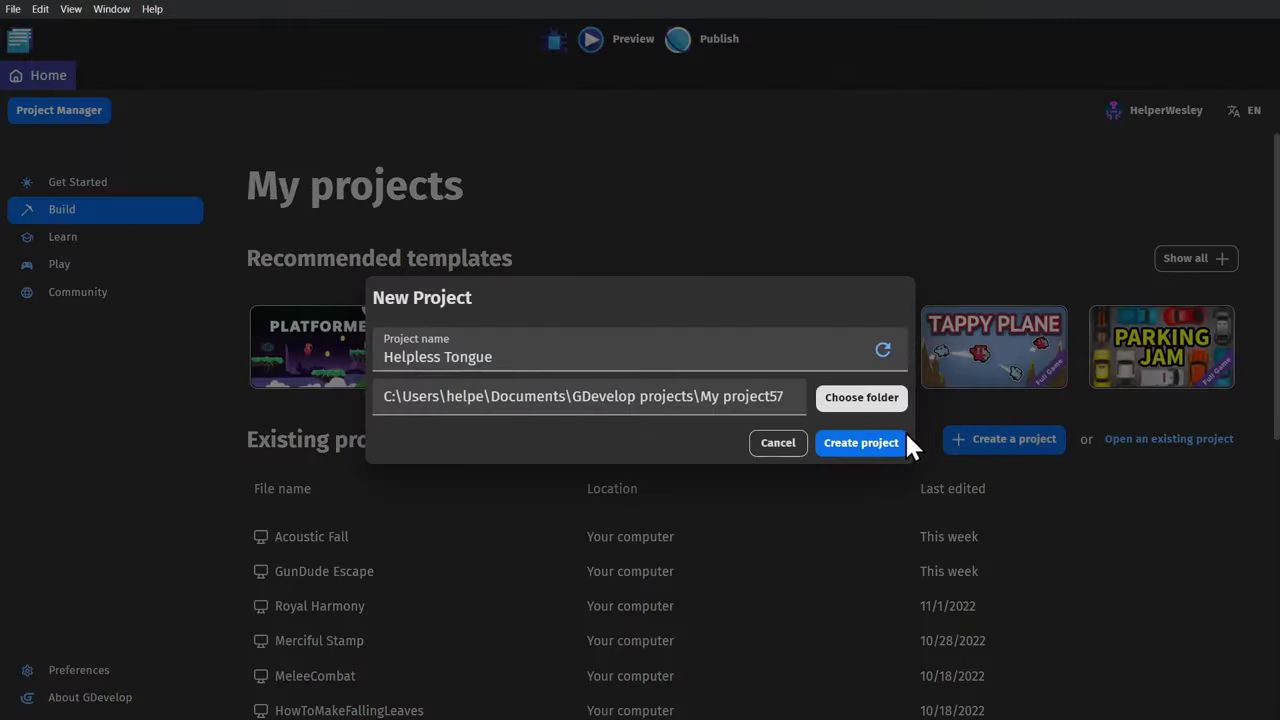
{"action": "left_click", "coordinate": [883, 350]}
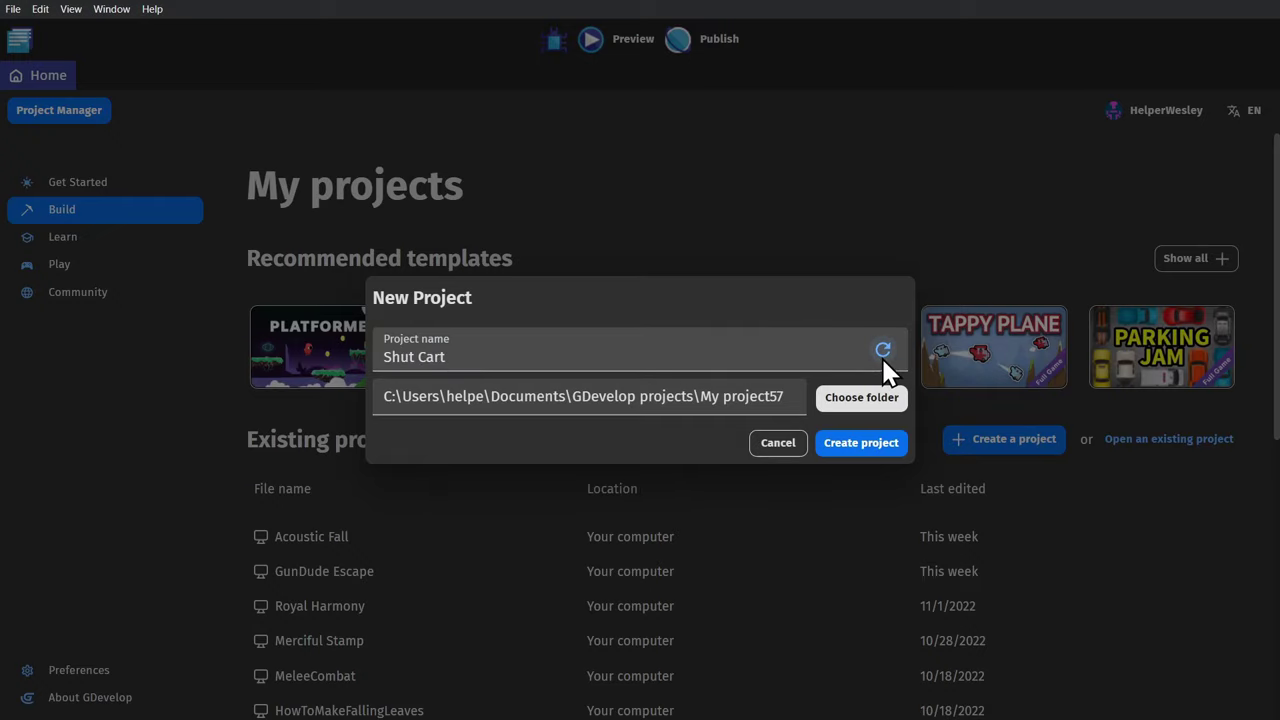
{"action": "left_click", "coordinate": [883, 350]}
{"action": "left_click", "coordinate": [850, 446]}
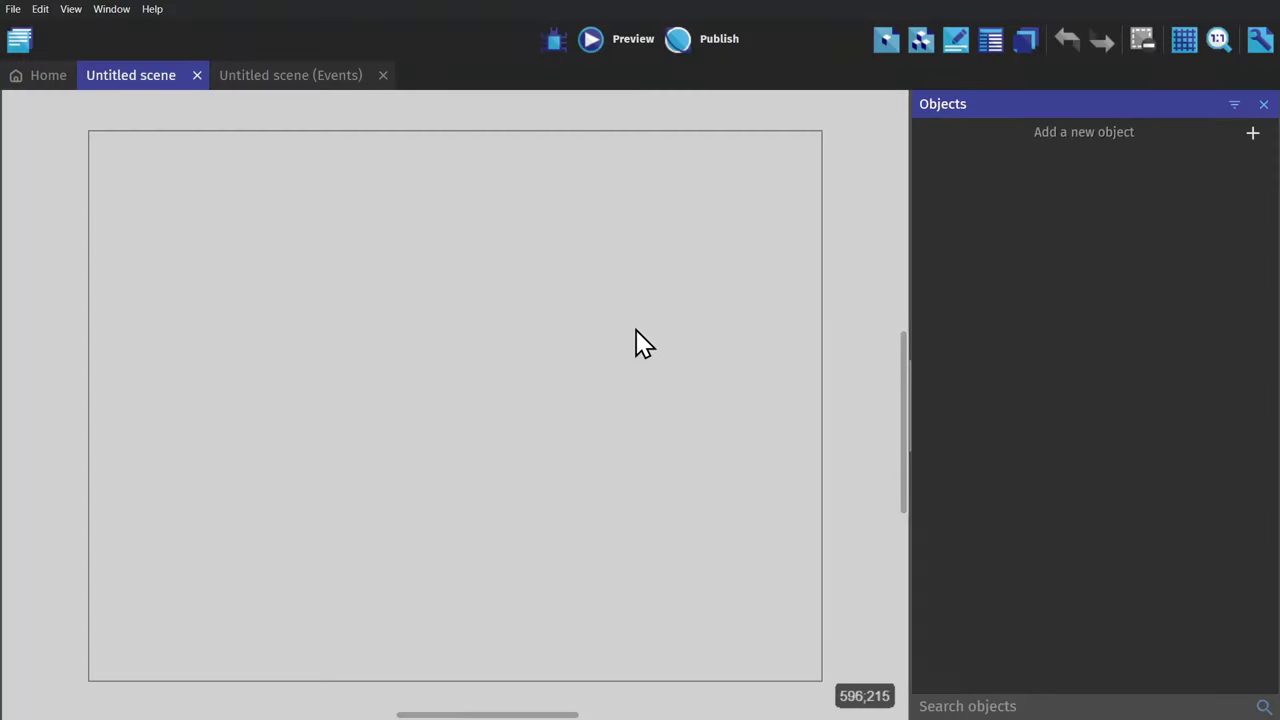
- Set the game resolution to 1920 by 1080 in the project's game properties
{"action": "left_click", "coordinate": [19, 40]}
{"action": "left_click", "coordinate": [70, 62]}
{"action": "left_click", "coordinate": [108, 92]}
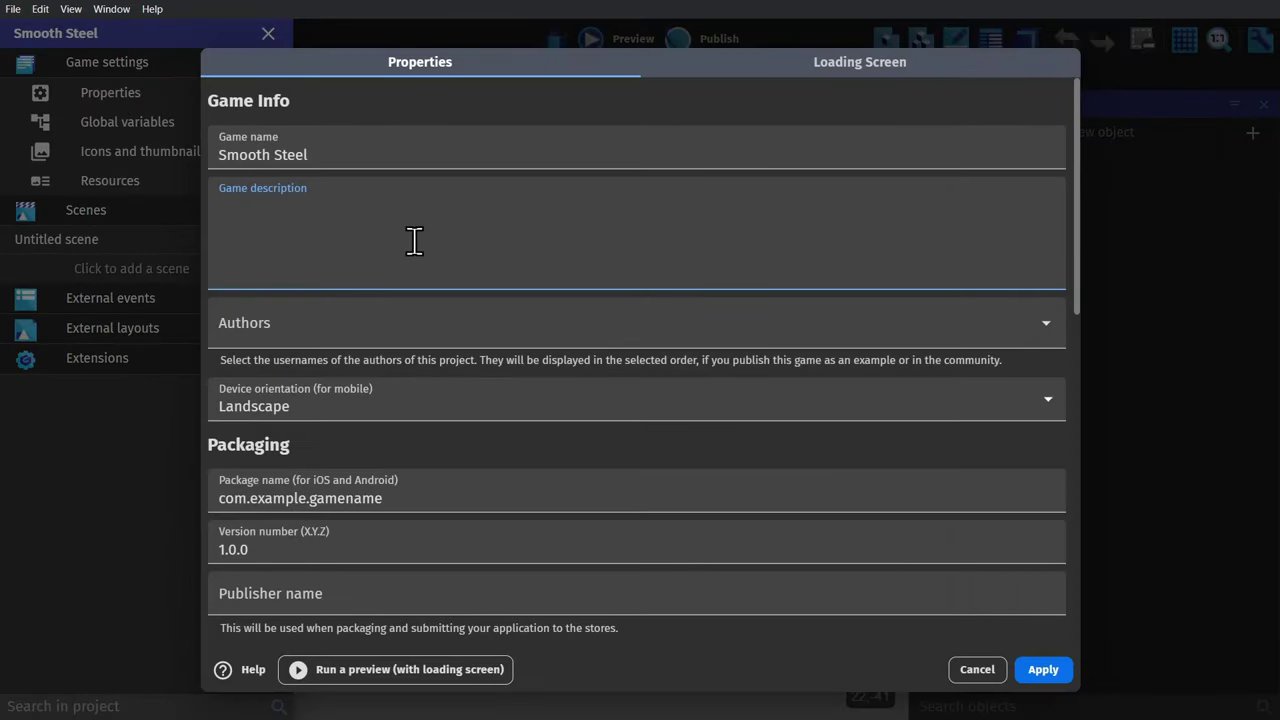
{"action": "scroll", "coordinate": [400, 248], "scroll_direction": "down", "scroll_amount": 5}
{"action": "double_click", "coordinate": [346, 272]}
{"action": "type", "text": "1920"}
{"action": "key", "text": "Tab"}
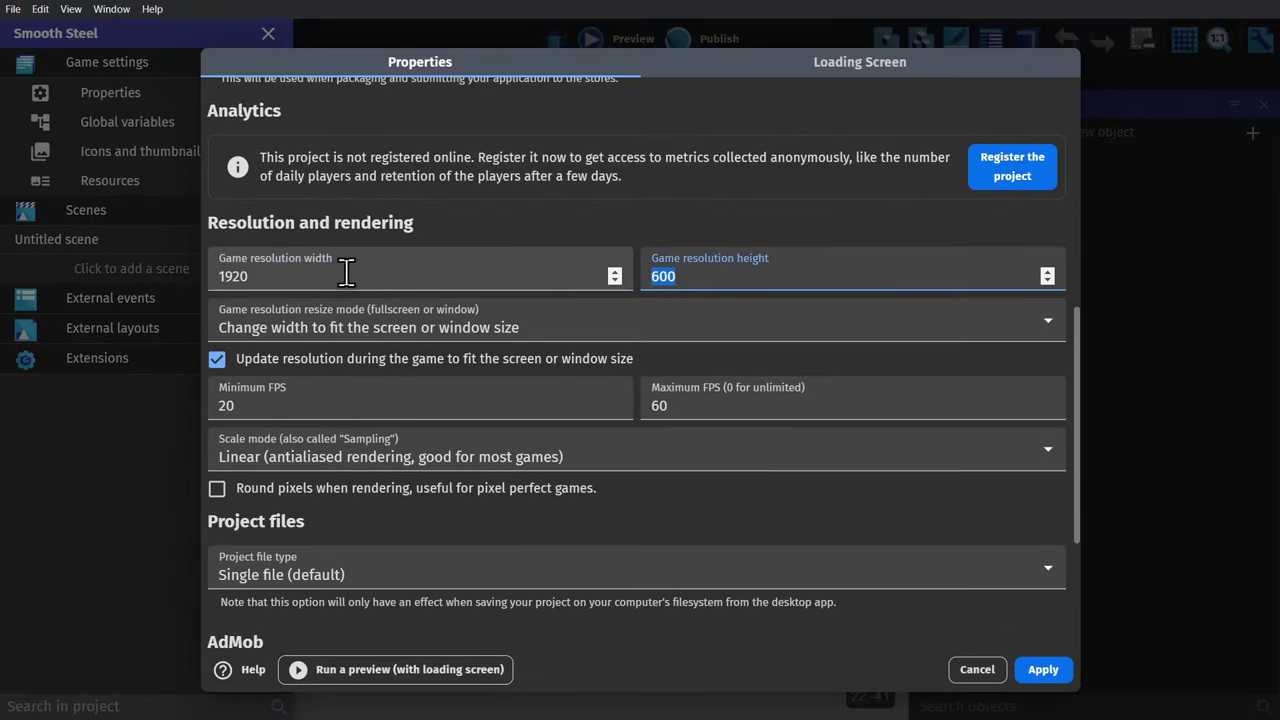
- Change the scale mode to Nearest (no antialiasing, good for pixel perfect games) and apply the game properties
{"action": "left_click", "coordinate": [313, 456]}
{"action": "left_click", "coordinate": [323, 496]}
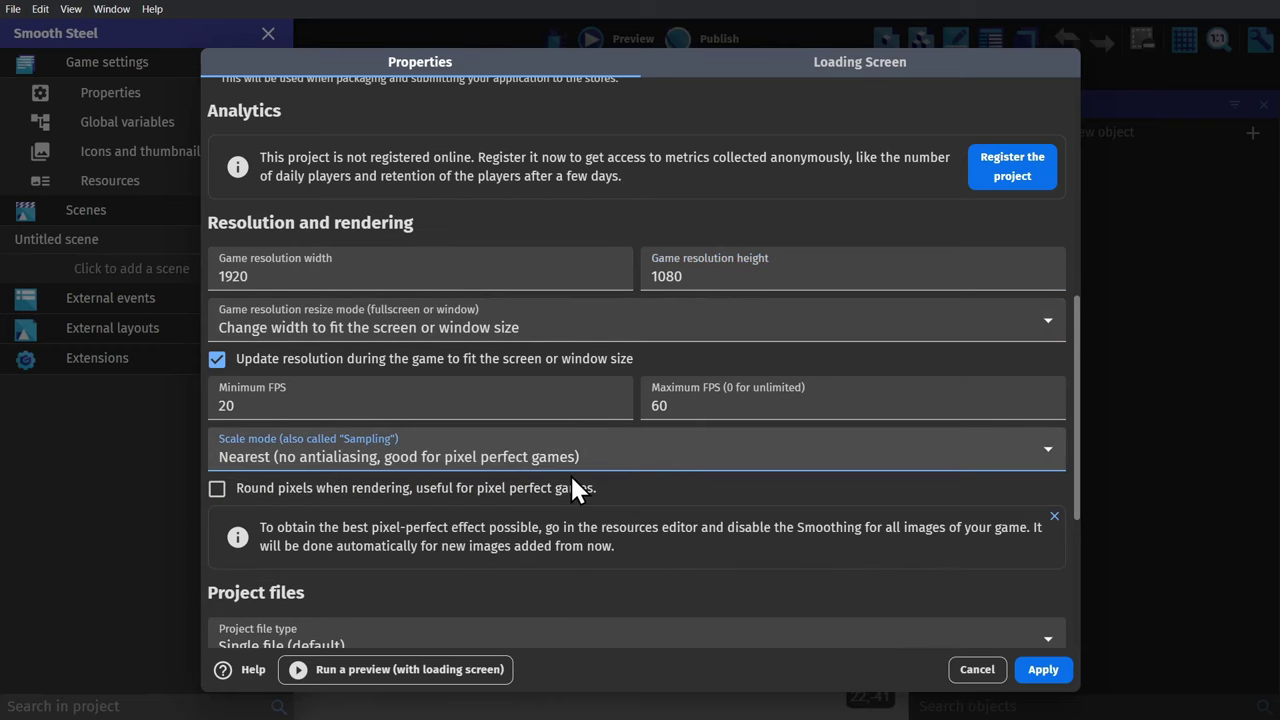
{"action": "left_click", "coordinate": [1043, 669]}
{"action": "left_click", "coordinate": [628, 418]}
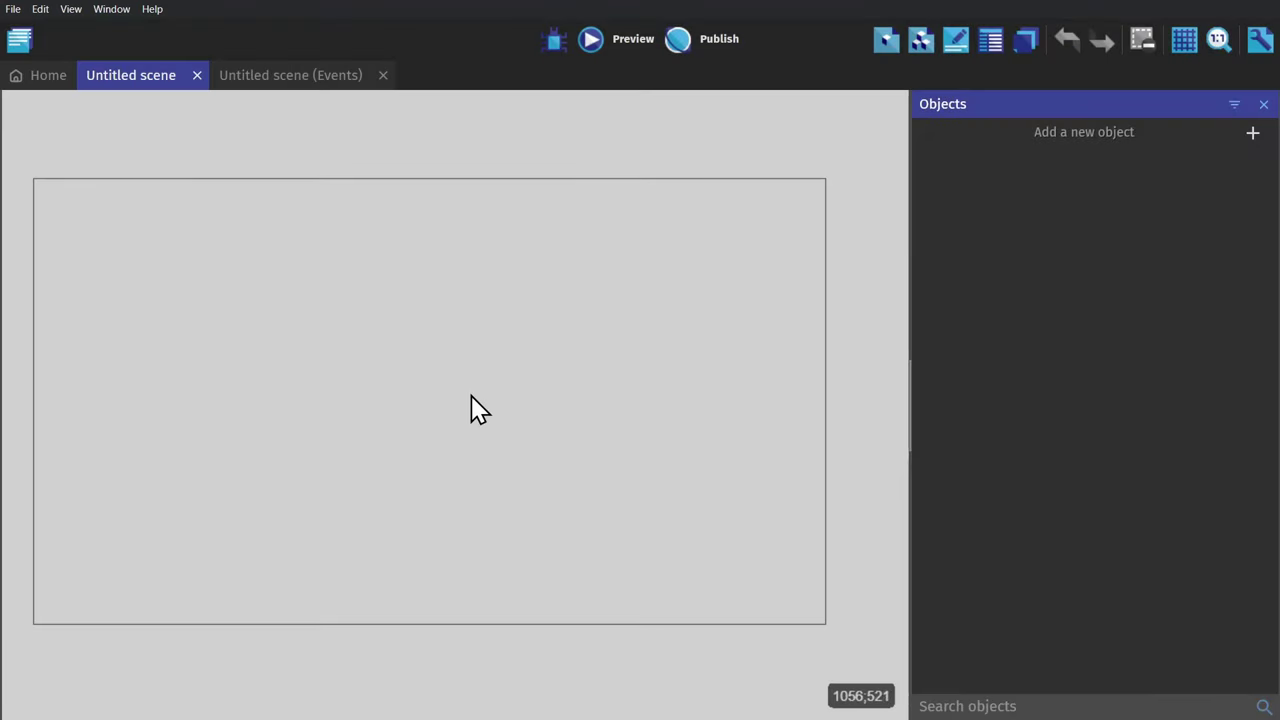
- Start adding a new object and browse the asset packs offered in the Asset Store down to the end
{"action": "left_click", "coordinate": [1112, 138]}
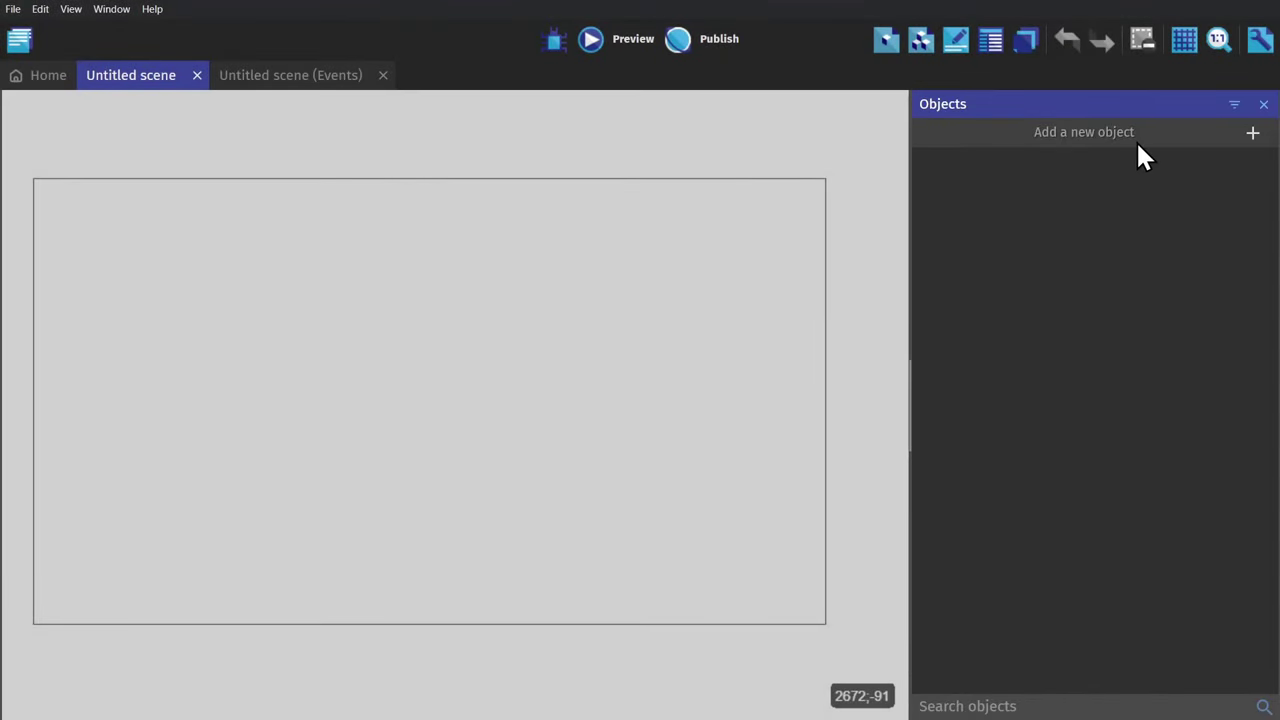
{"action": "left_click", "coordinate": [1138, 143]}
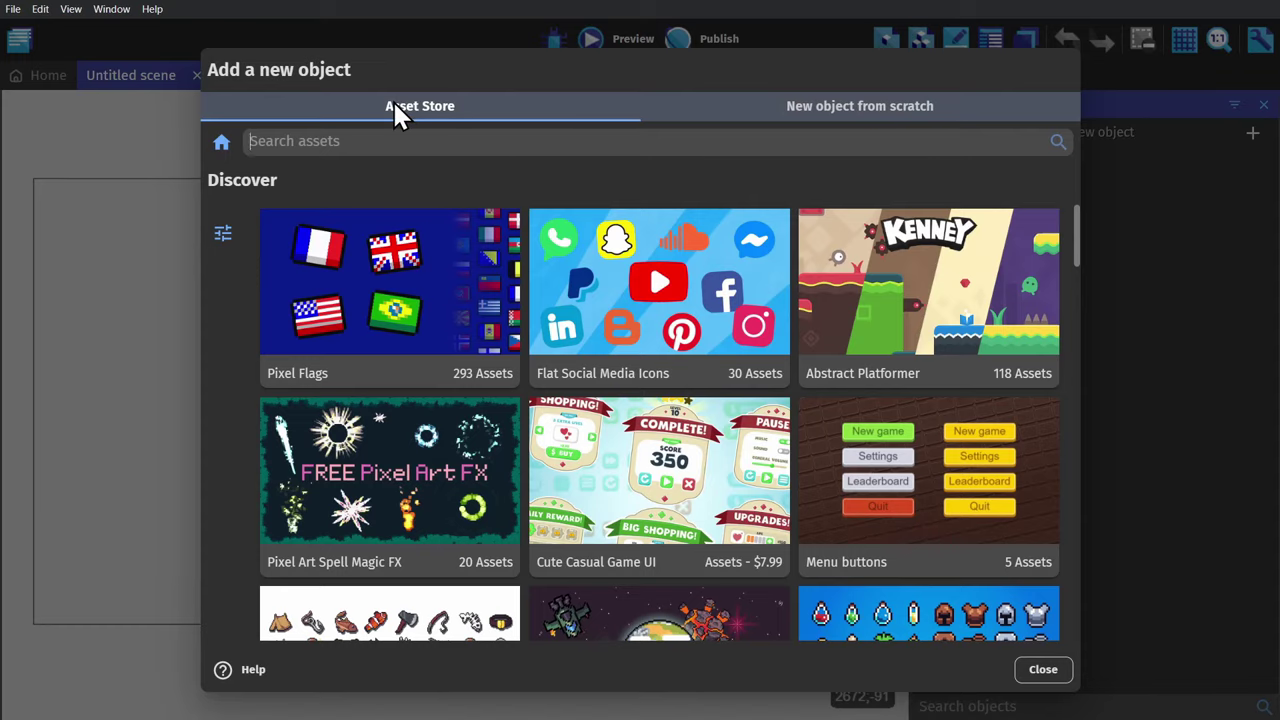
{"action": "scroll", "coordinate": [1065, 290], "scroll_direction": "down", "scroll_amount": 10}
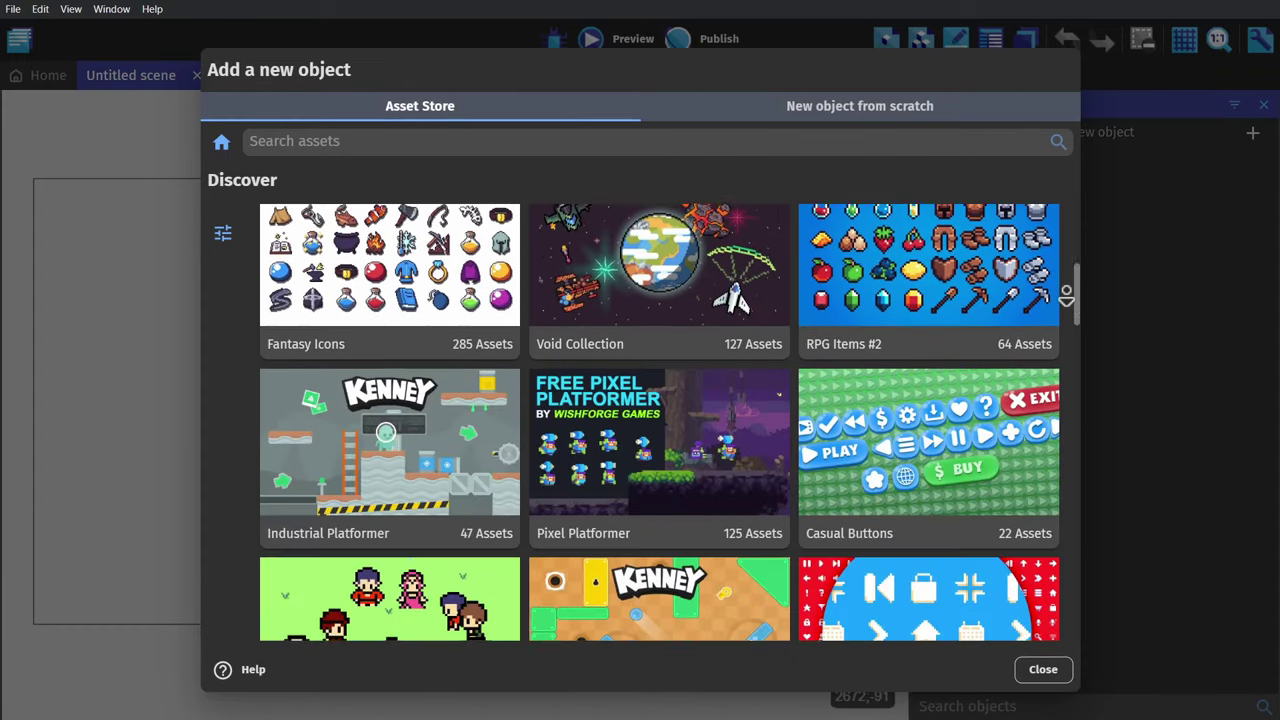
{"action": "scroll", "coordinate": [1066, 296], "scroll_direction": "down", "scroll_amount": 12}
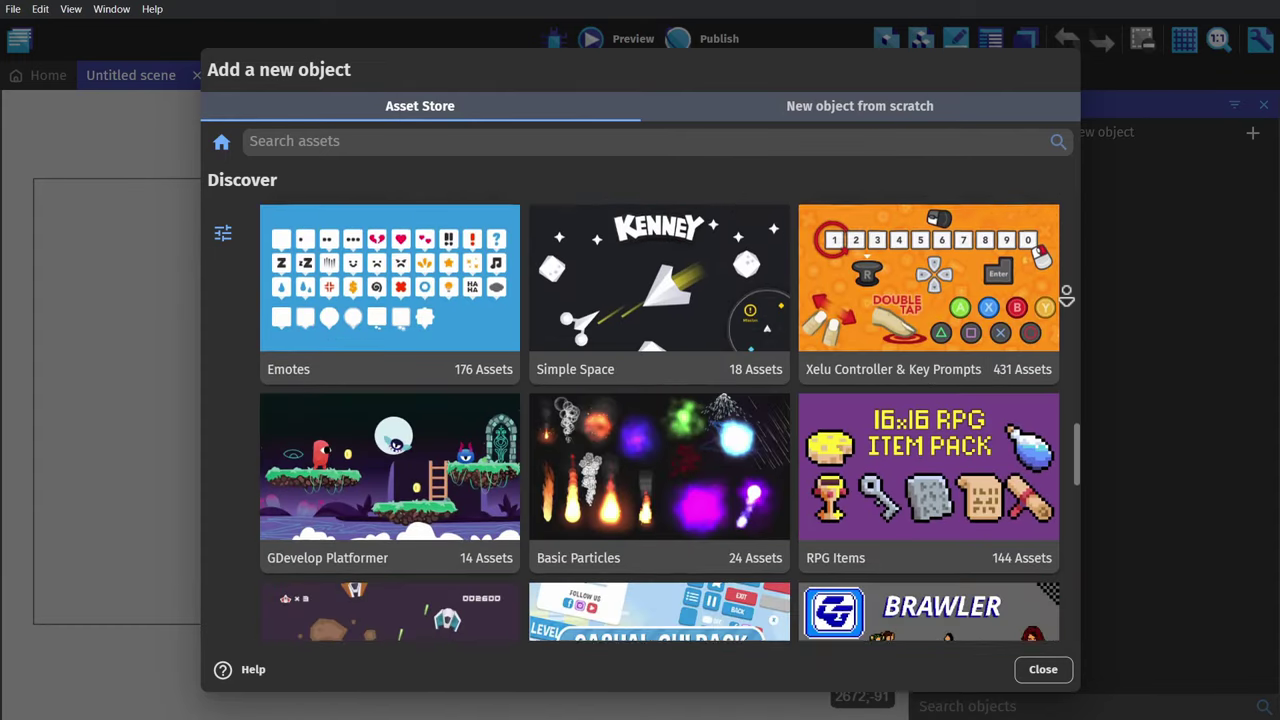
{"action": "scroll", "coordinate": [1066, 296], "scroll_direction": "down", "scroll_amount": 6}
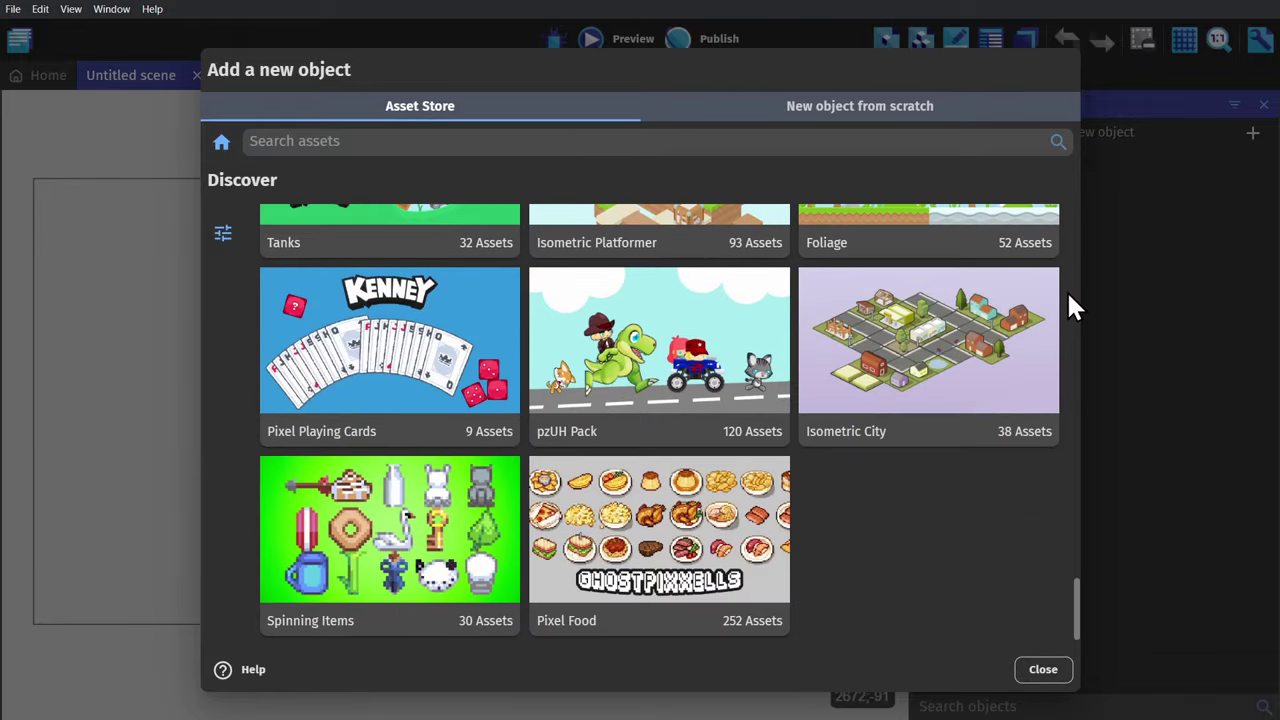
- Create a Sprite object from scratch named Player, with a looping animation named Idle built from the idle frames
{"action": "left_click", "coordinate": [895, 106]}
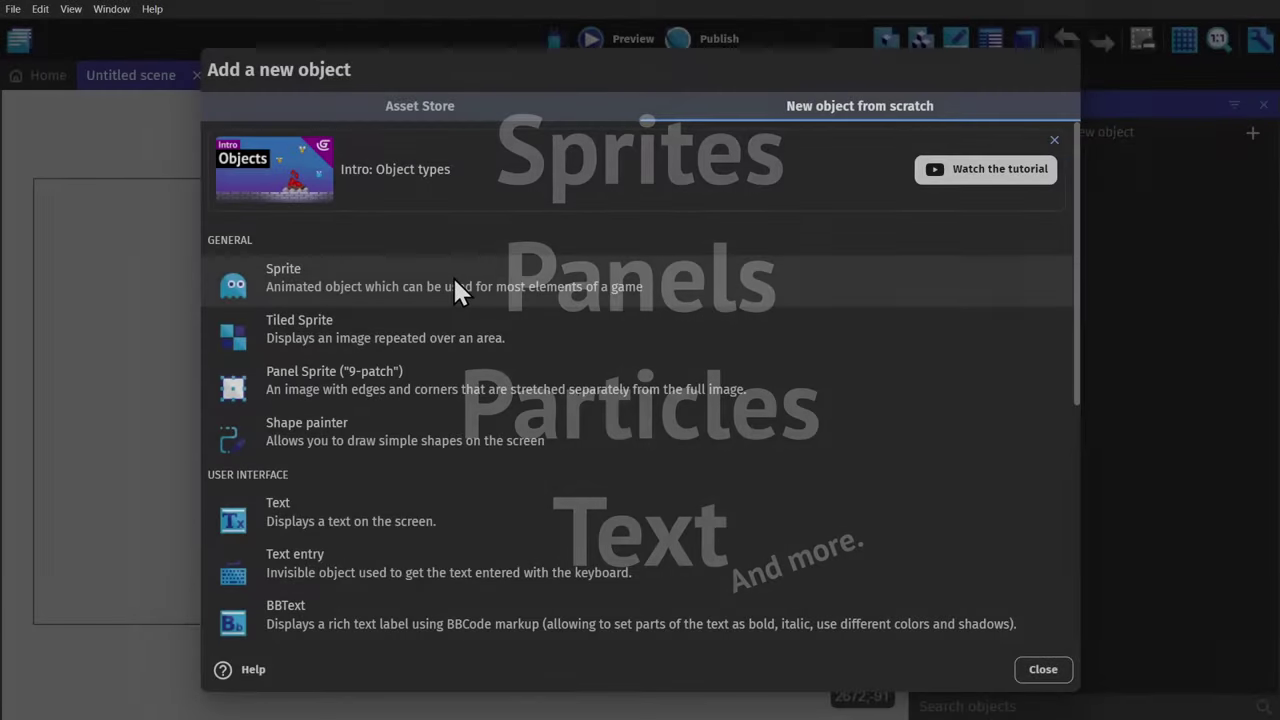
{"action": "left_click", "coordinate": [454, 282]}
{"action": "double_click", "coordinate": [305, 110]}
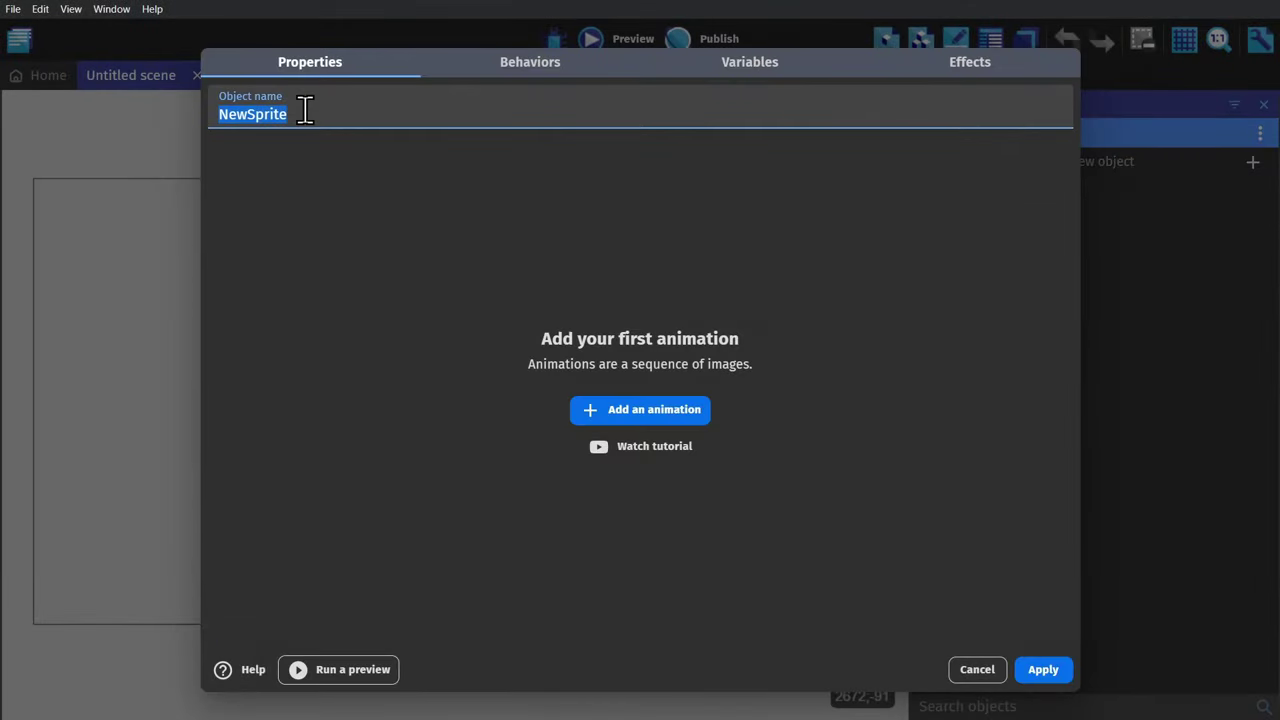
{"action": "left_click", "coordinate": [621, 411]}
{"action": "left_click", "coordinate": [250, 242]}
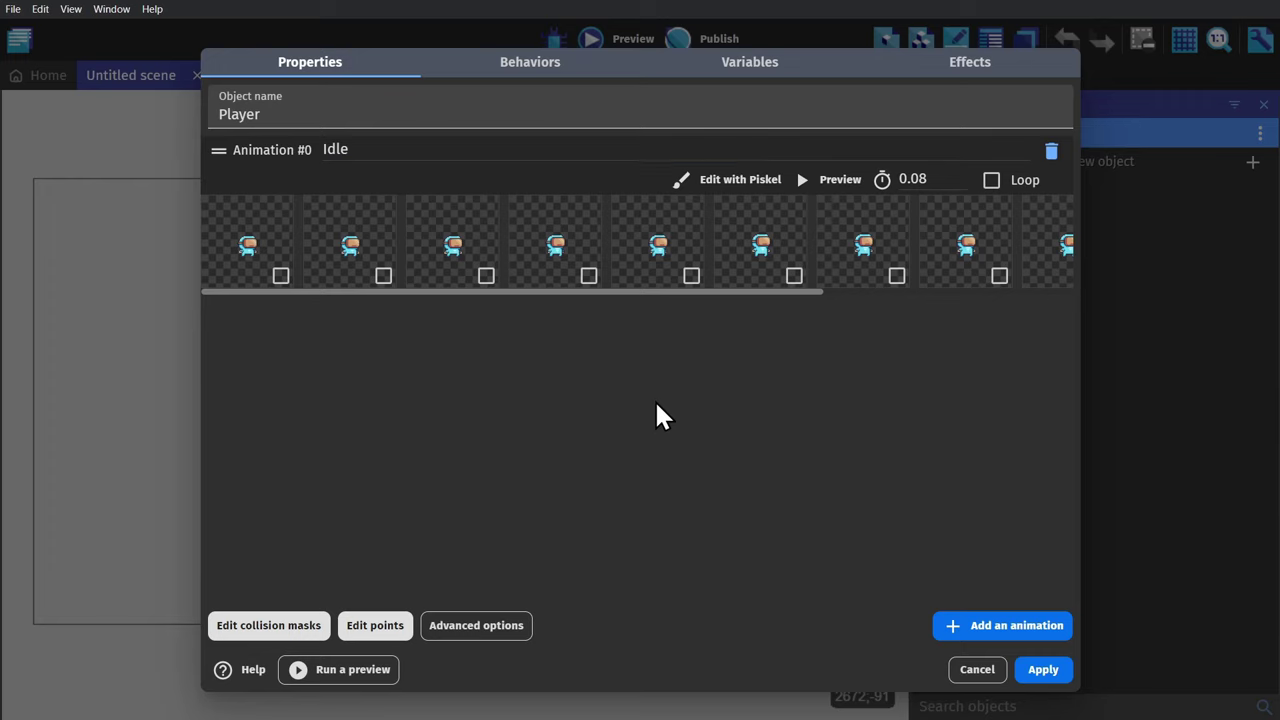
{"action": "left_click", "coordinate": [992, 180]}
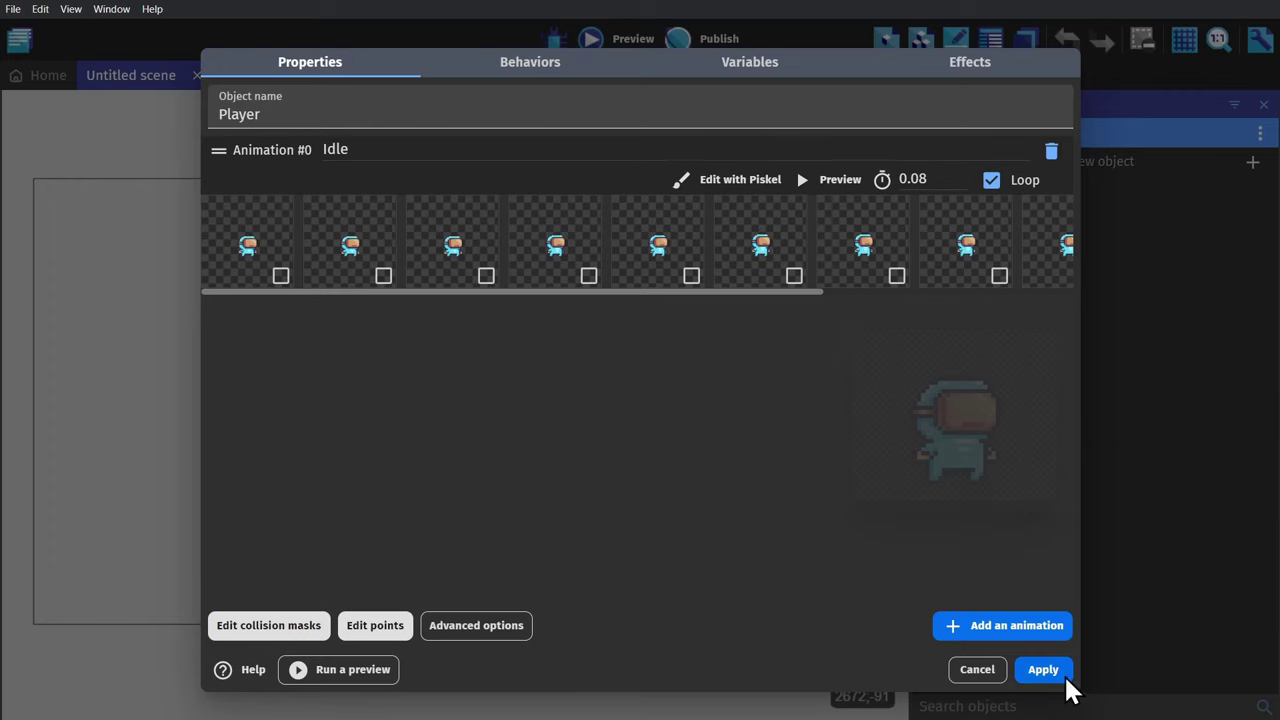
- Add a second looping animation named Run with the running frames to the Player, and close the object editor
{"action": "left_click", "coordinate": [1010, 625]}
{"action": "left_click", "coordinate": [455, 309]}
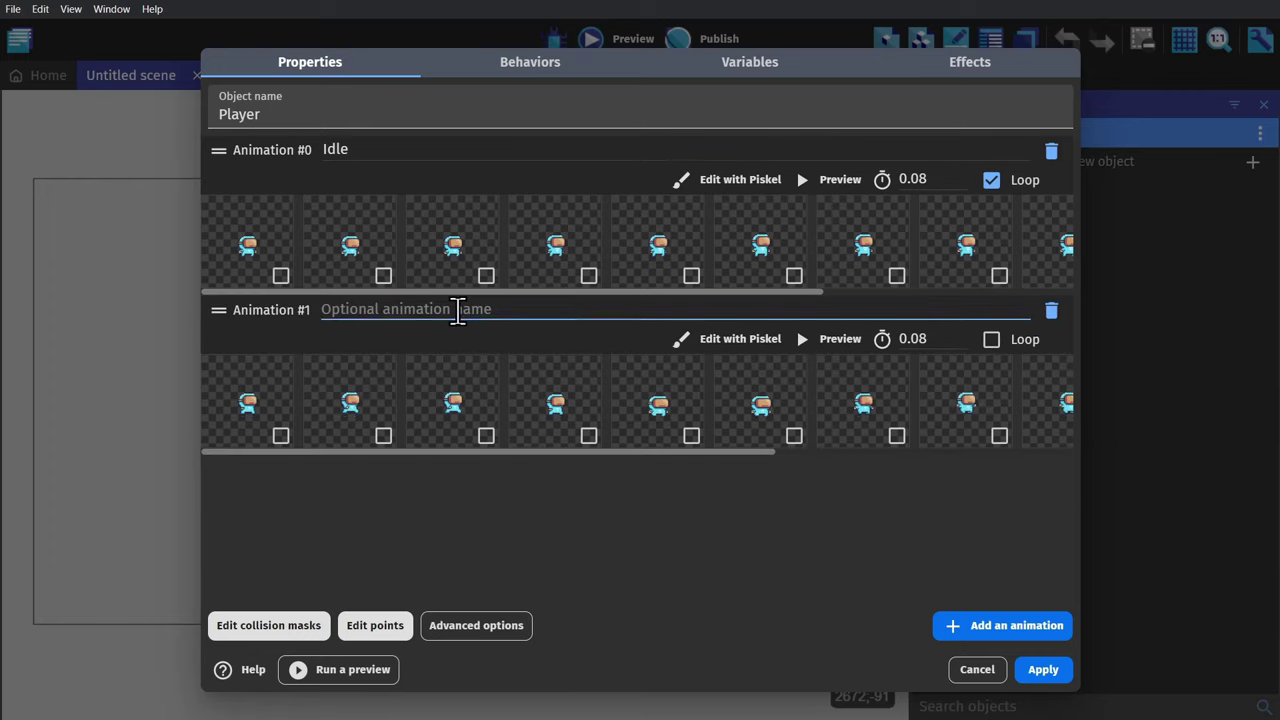
{"action": "left_click", "coordinate": [842, 516]}
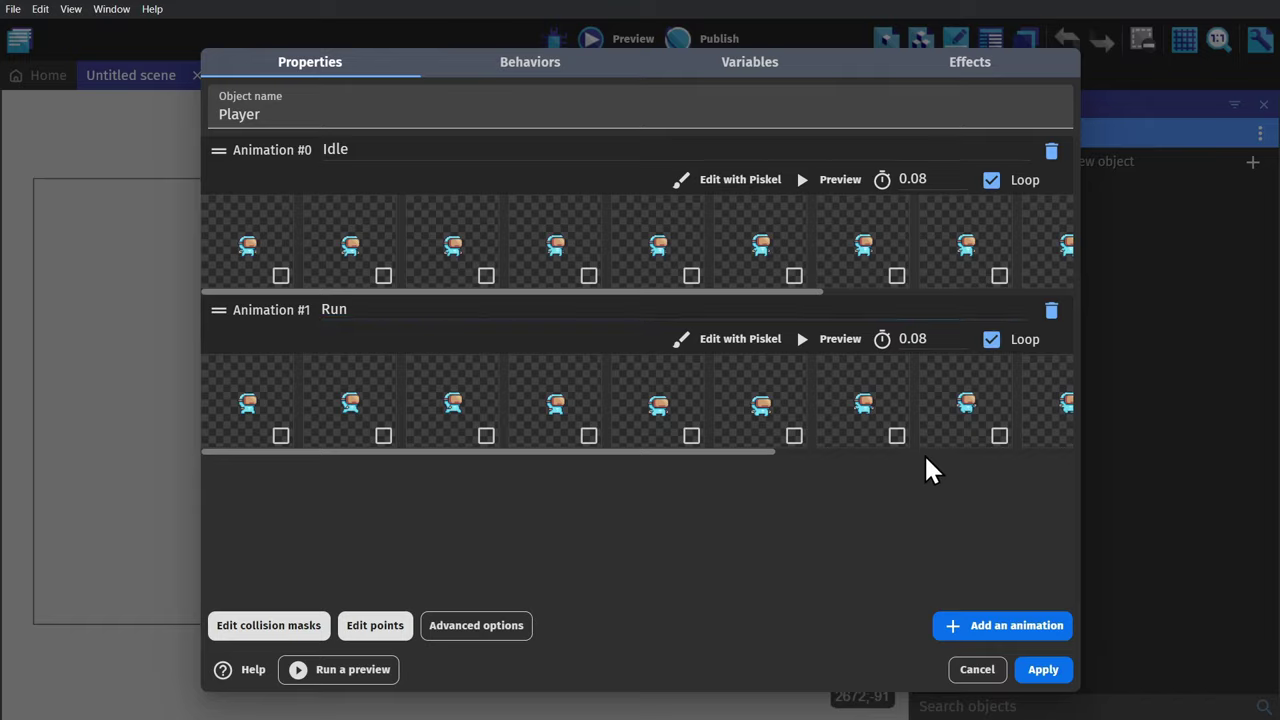
{"action": "key", "text": "Escape"}
- Place an instance of the Player object near the middle of the scene
{"action": "left_click_drag", "start_coordinate": [1024, 129], "coordinate": [620, 260]}
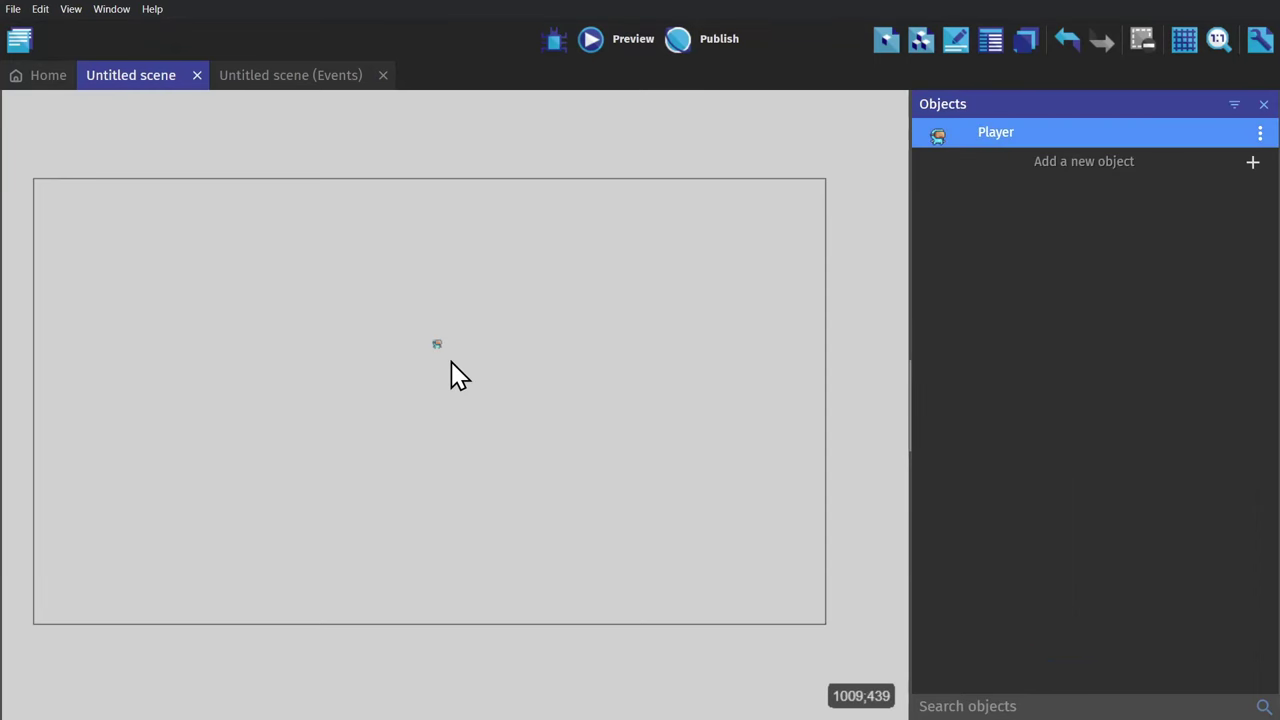
{"action": "left_click_drag", "start_coordinate": [455, 375], "coordinate": [455, 375]}
{"action": "scroll", "coordinate": [443, 366], "scroll_direction": "up", "scroll_amount": 5}
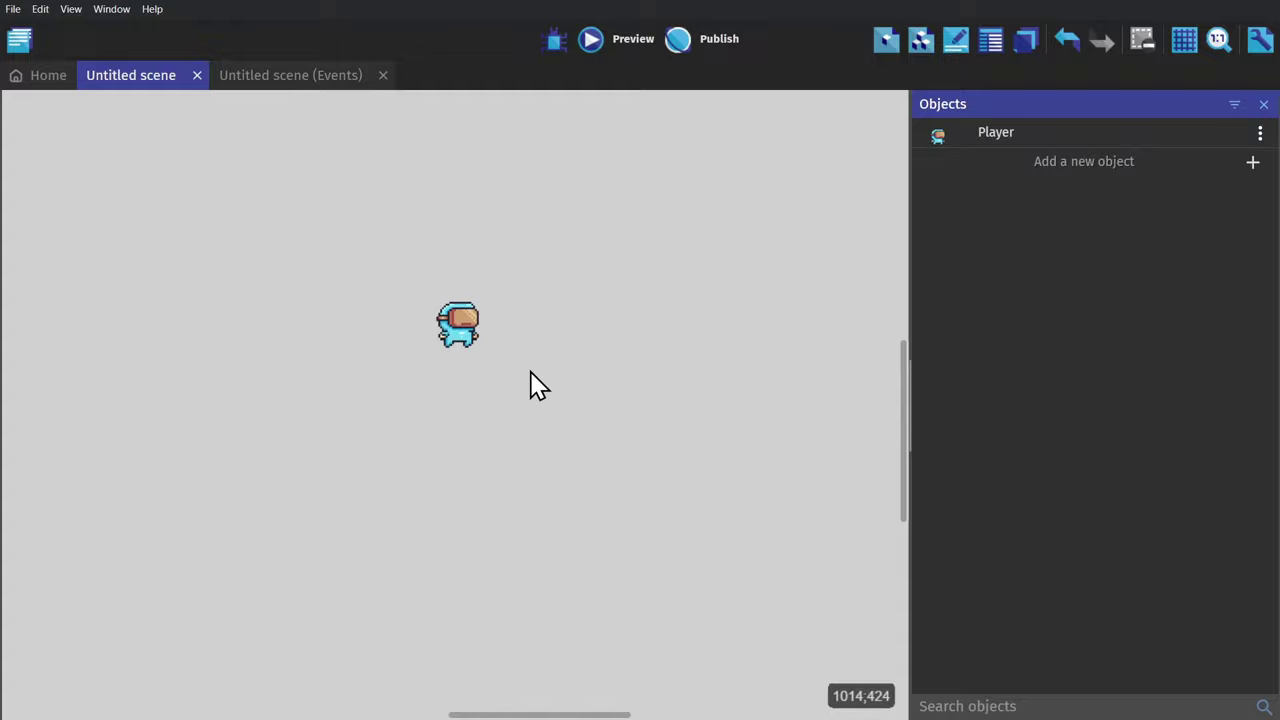
- Place the Floor object below the player and stretch it both ways into a wide platform starting at about X 657, Y 722
{"action": "scroll", "coordinate": [537, 385], "scroll_direction": "down", "scroll_amount": 5}
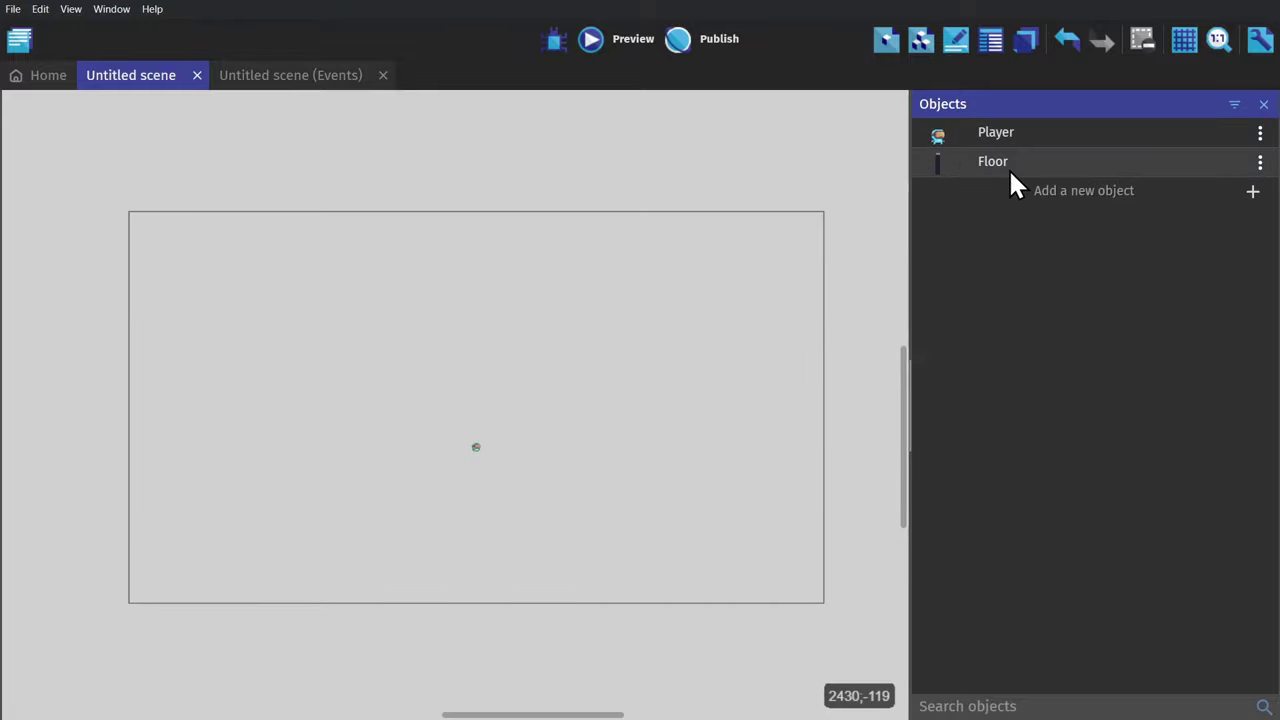
{"action": "left_click_drag", "start_coordinate": [1012, 163], "coordinate": [402, 518]}
{"action": "scroll", "coordinate": [455, 490], "scroll_direction": "up", "scroll_amount": 2}
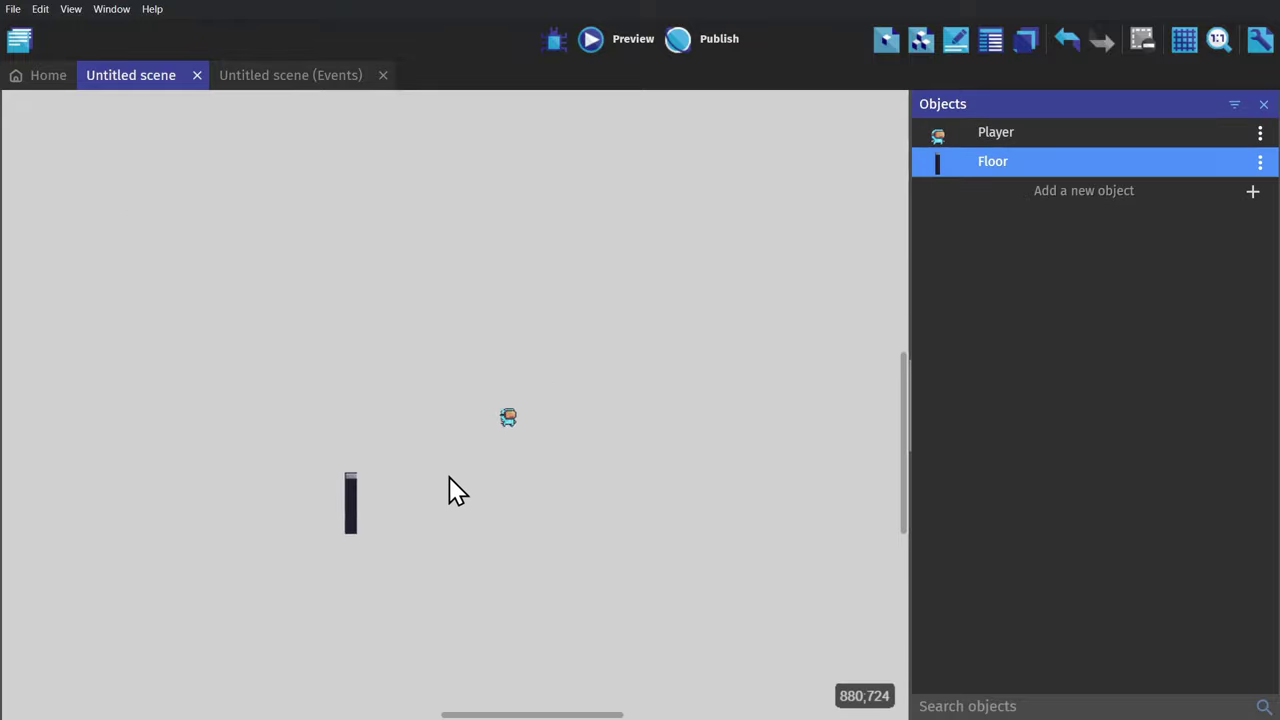
{"action": "scroll", "coordinate": [452, 490], "scroll_direction": "up", "scroll_amount": 2}
{"action": "middle_click_drag", "start_coordinate": [631, 489], "coordinate": [563, 457]}
{"action": "left_click", "coordinate": [237, 490]}
{"action": "left_click_drag", "start_coordinate": [251, 474], "coordinate": [860, 477]}
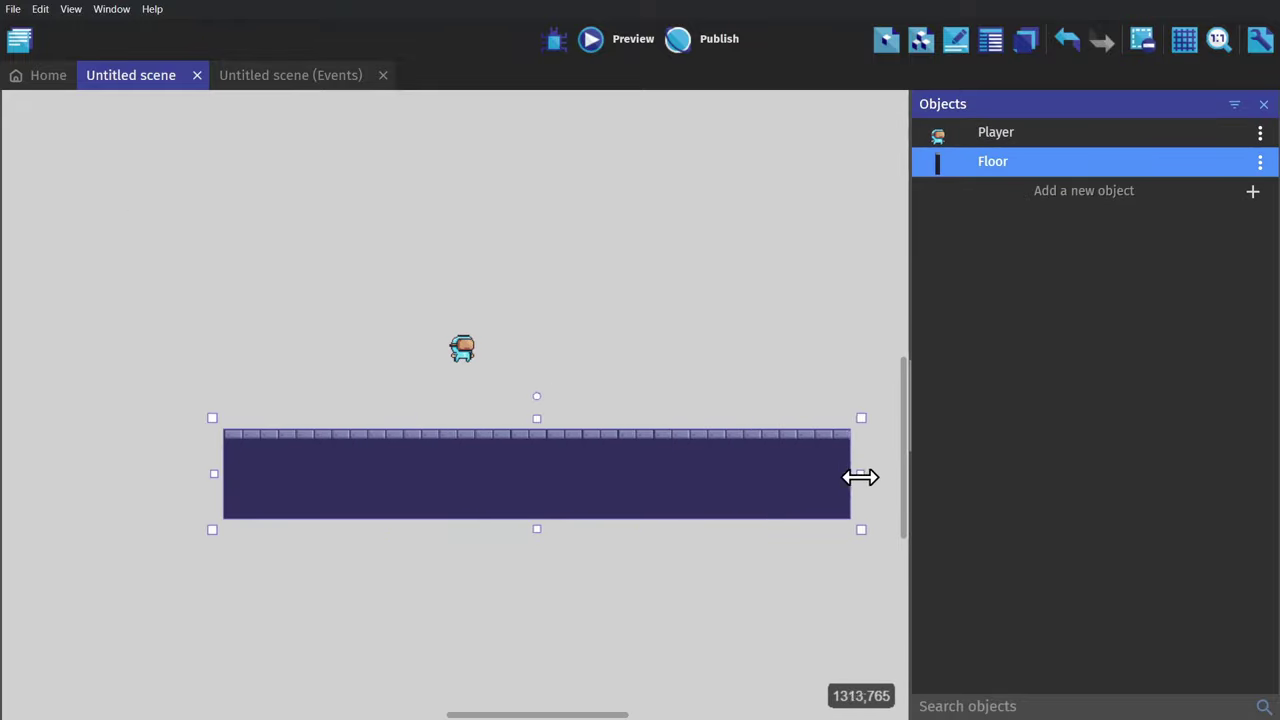
{"action": "left_click_drag", "start_coordinate": [211, 473], "coordinate": [107, 478]}
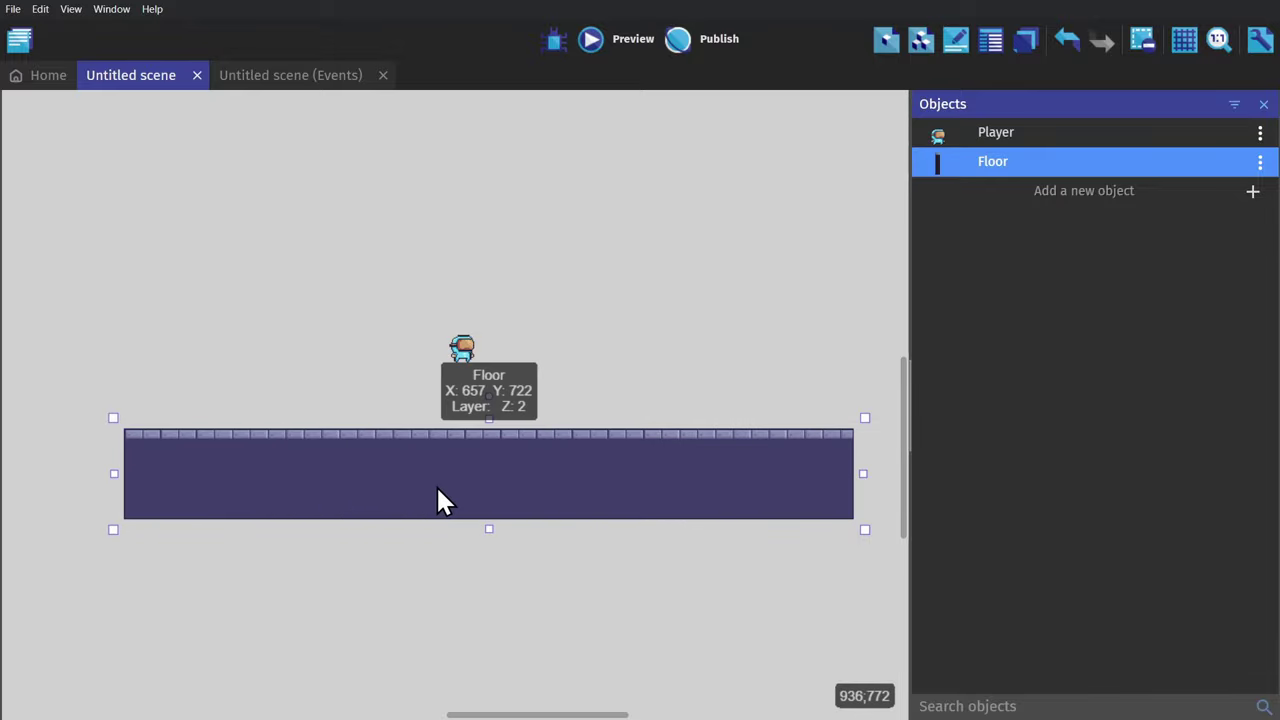
- Add the Platformer character behavior to the Player object in the scene
{"action": "left_click", "coordinate": [686, 400]}
{"action": "scroll", "coordinate": [643, 363], "scroll_direction": "right", "scroll_amount": 2}
{"action": "left_click", "coordinate": [396, 368]}
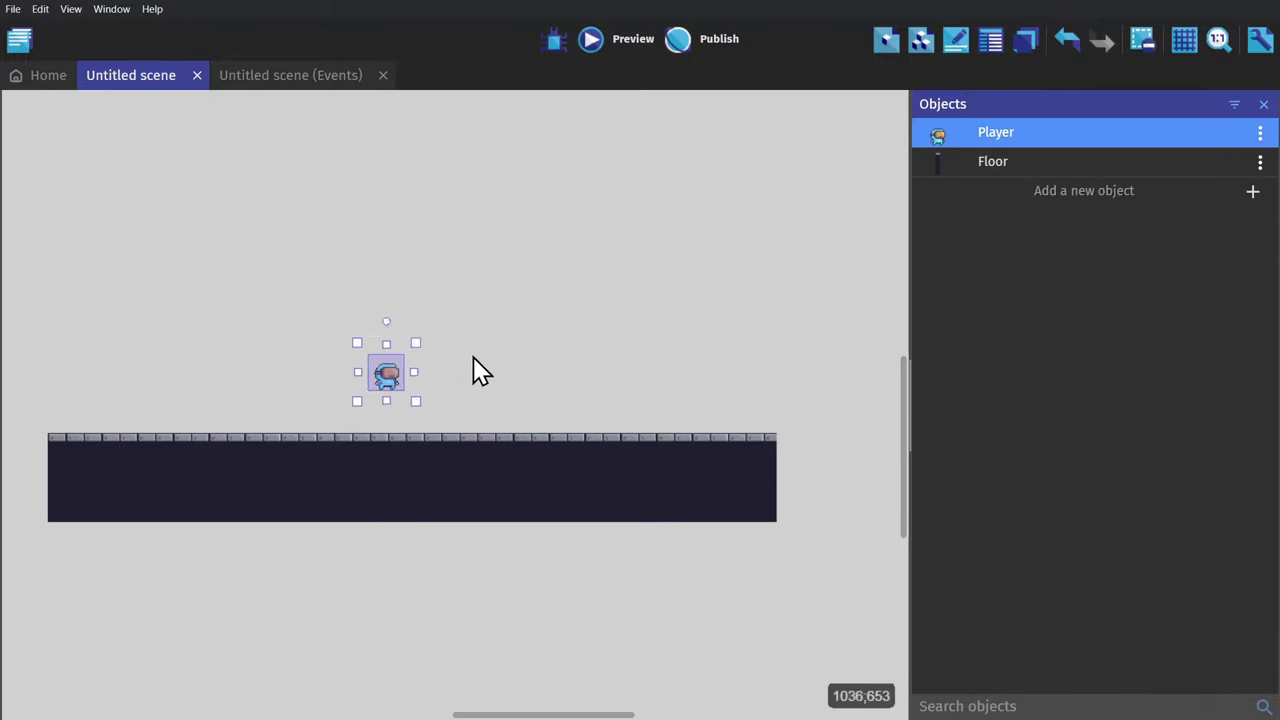
{"action": "double_click", "coordinate": [388, 374]}
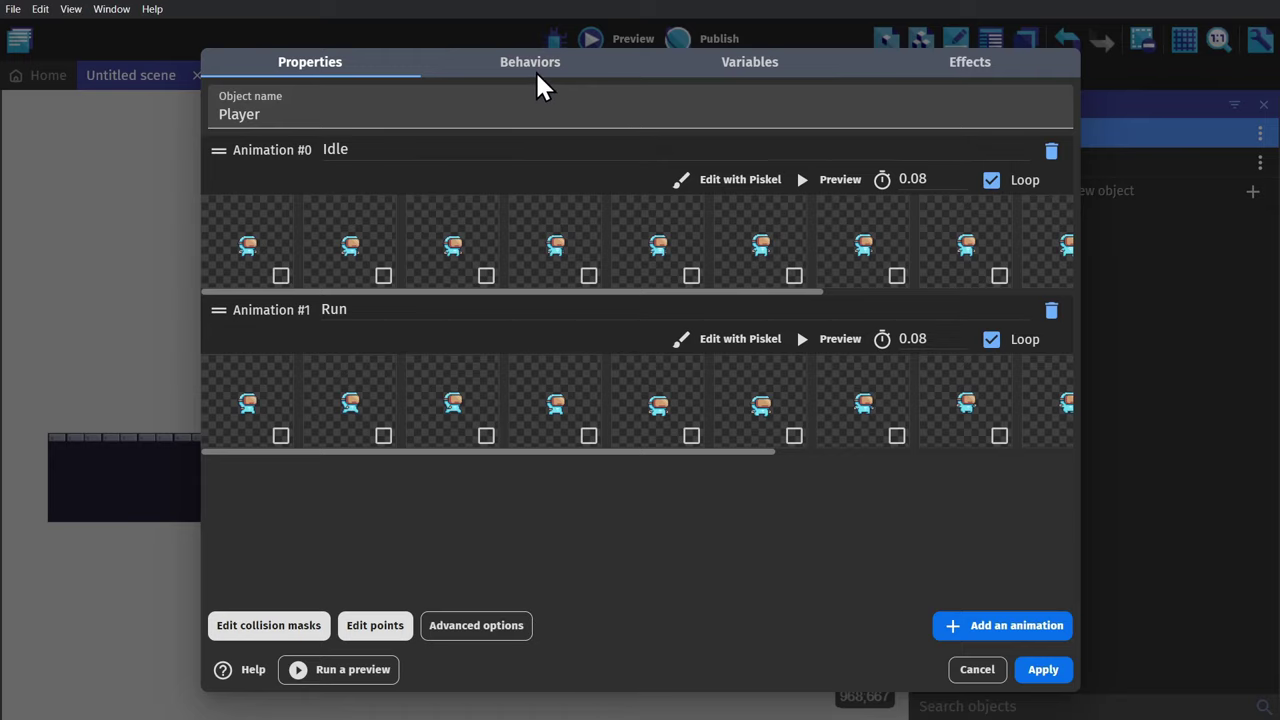
{"action": "left_click", "coordinate": [535, 75]}
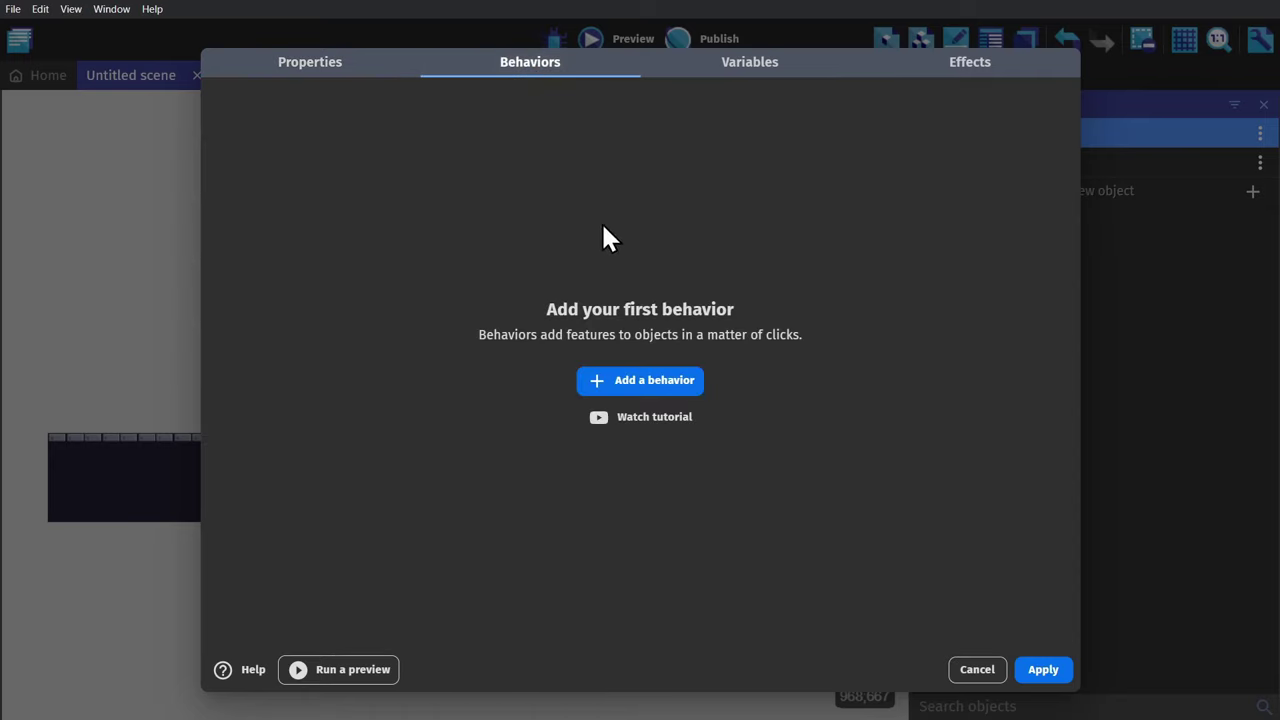
{"action": "left_click", "coordinate": [643, 385]}
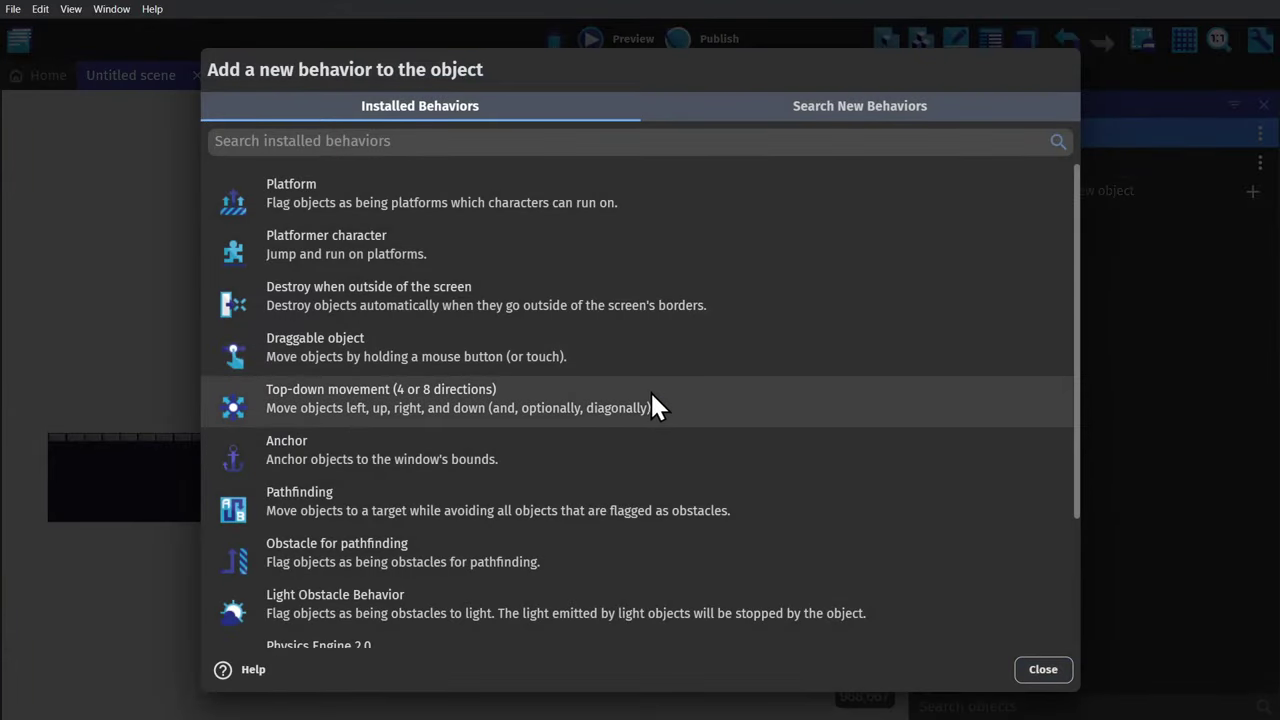
{"action": "left_click", "coordinate": [318, 258]}
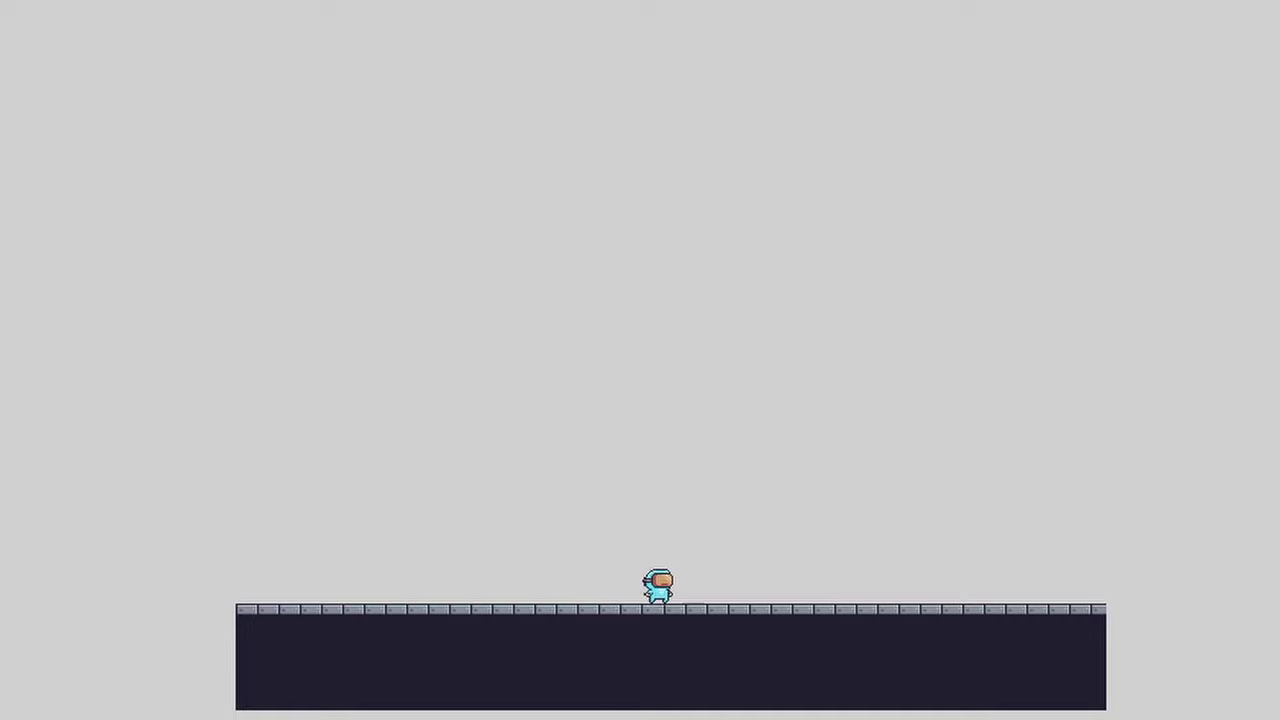
- Test the player's jump and its movement to the right in the running game preview
{"action": "key", "text": "space"}
{"action": "key", "text": "space"}
{"action": "key", "text": "Right"}
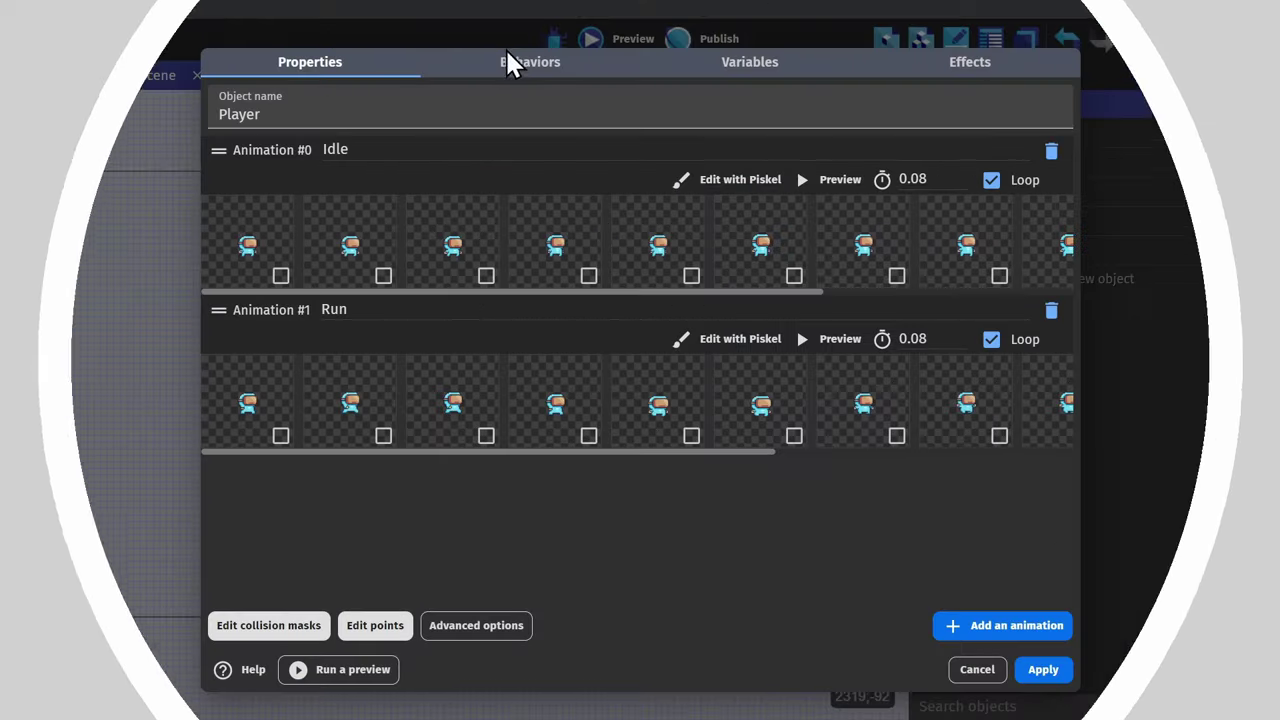
- Browse the installed behaviors and the searchable community behaviors that can be added to the Player object
{"action": "left_click", "coordinate": [509, 62]}
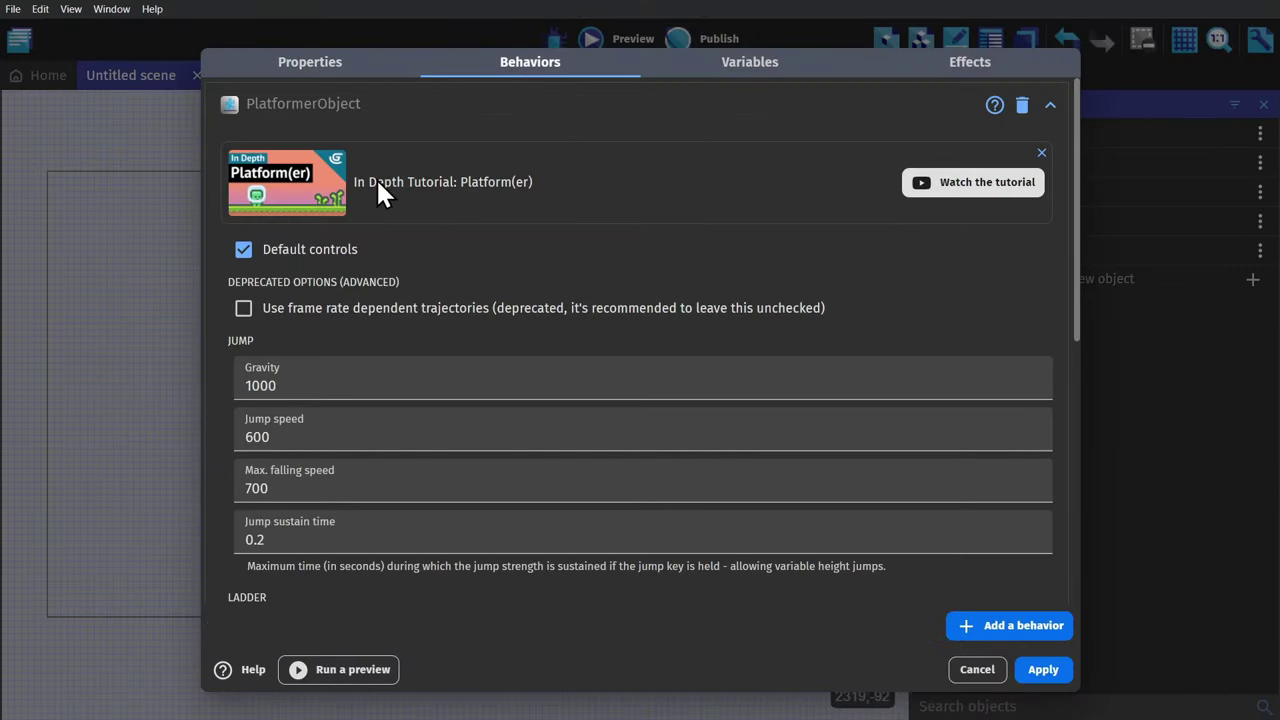
{"action": "left_click", "coordinate": [1013, 628]}
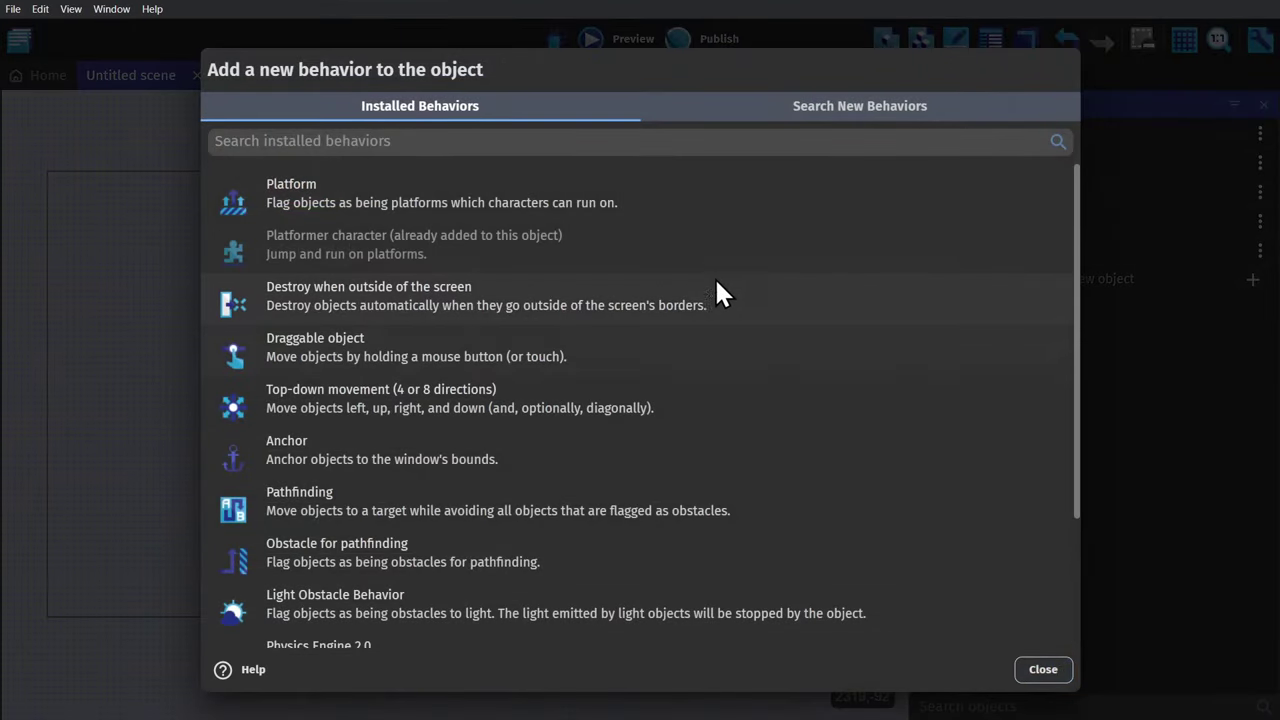
{"action": "scroll", "coordinate": [1040, 222], "scroll_direction": "down", "scroll_amount": 2}
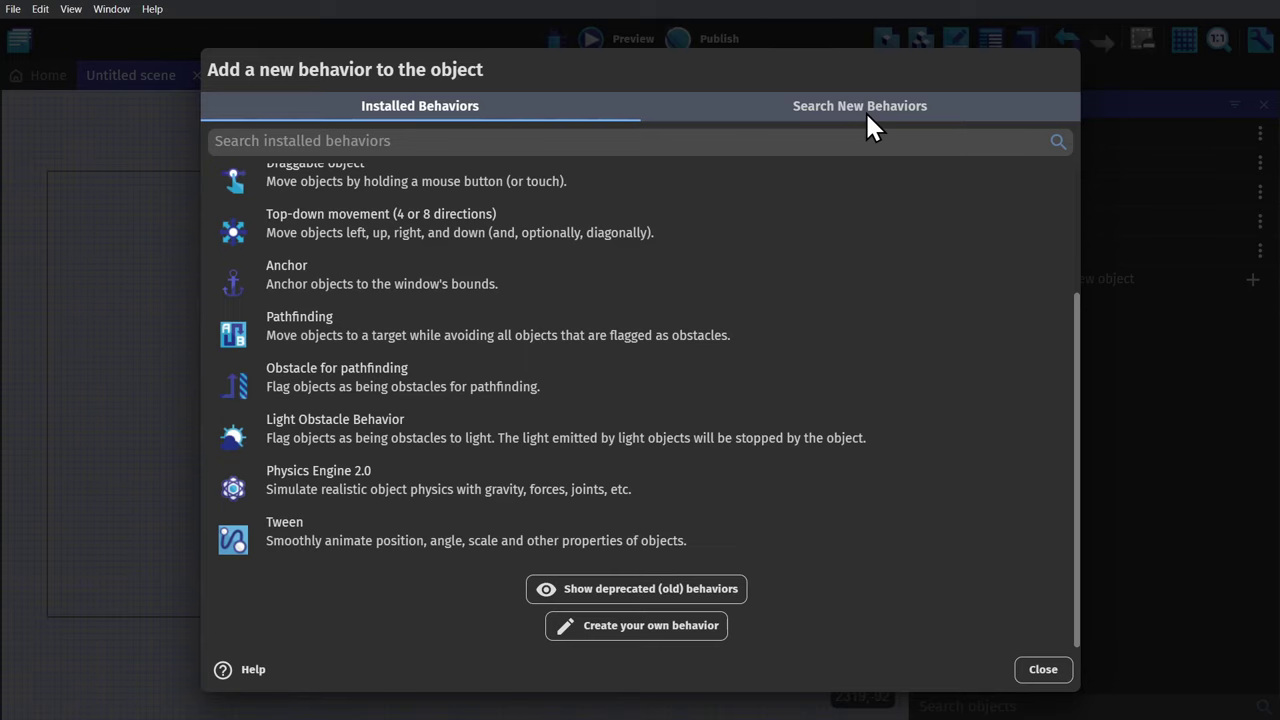
{"action": "left_click", "coordinate": [866, 112]}
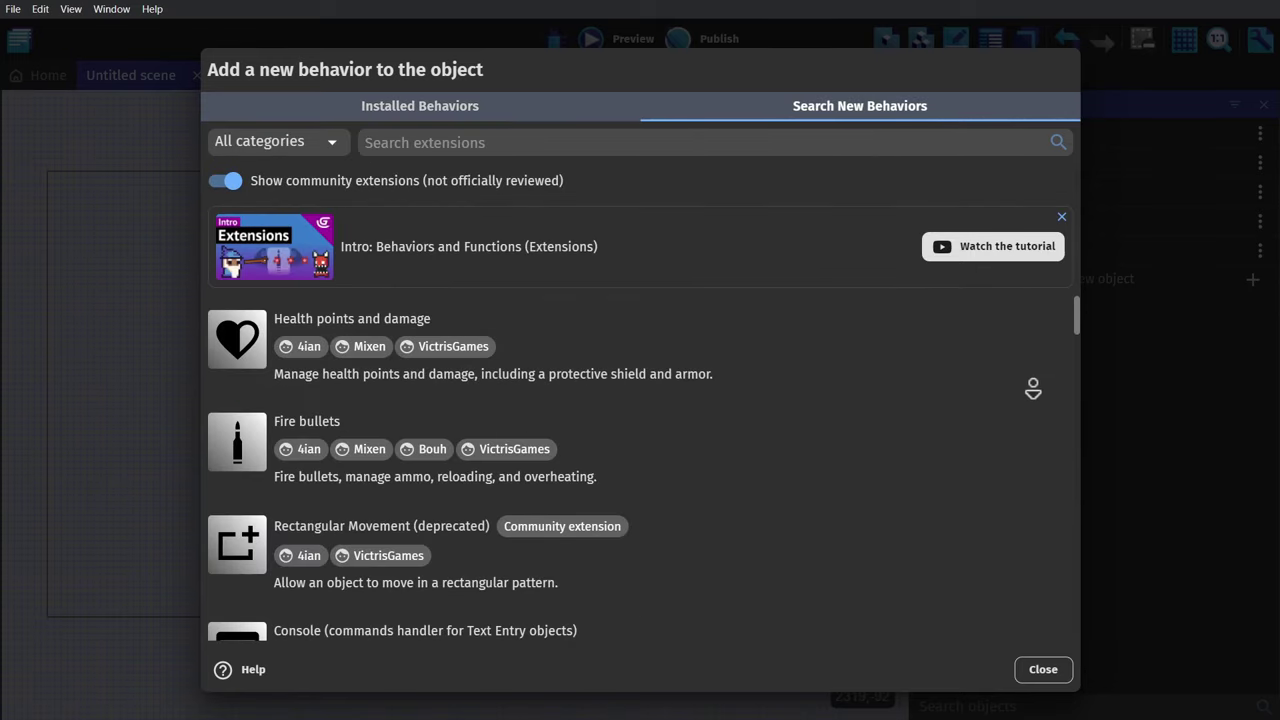
{"action": "scroll", "coordinate": [1034, 383], "scroll_direction": "down", "scroll_amount": 5}
{"action": "scroll", "coordinate": [1034, 422], "scroll_direction": "down", "scroll_amount": 10}
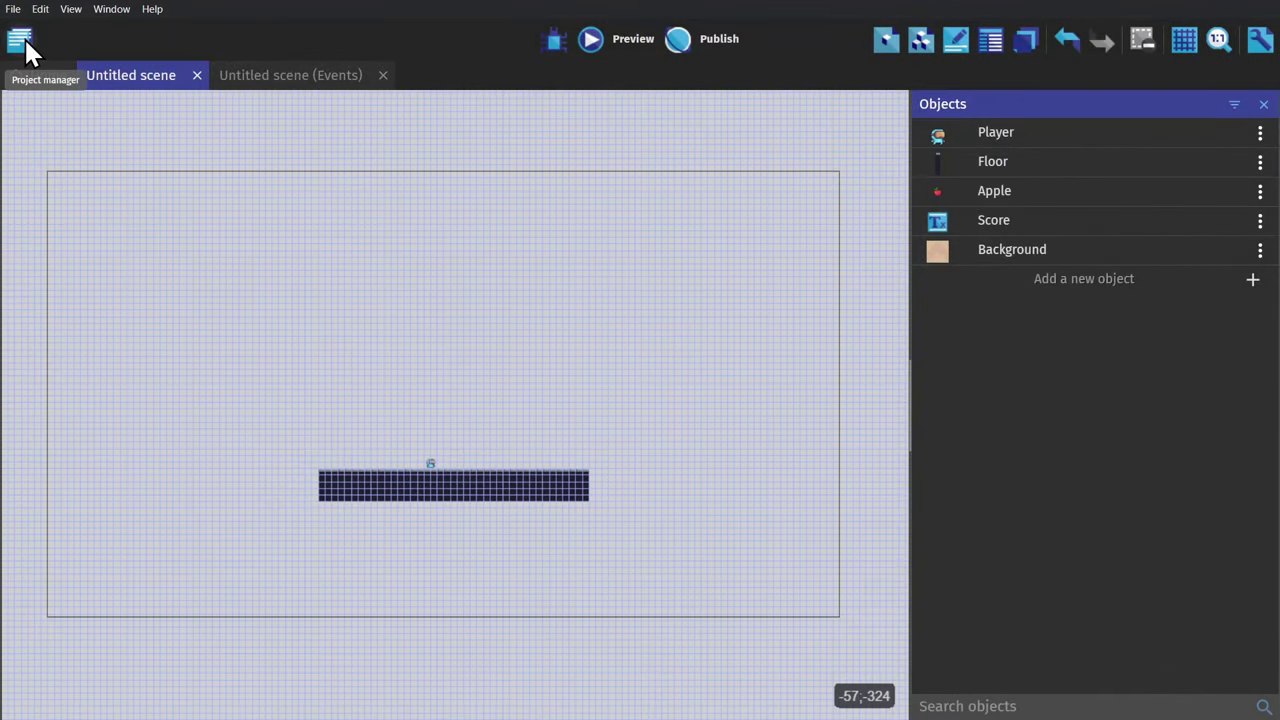
- Open the project's search for creating or finding new extensions
{"action": "left_click", "coordinate": [24, 40]}
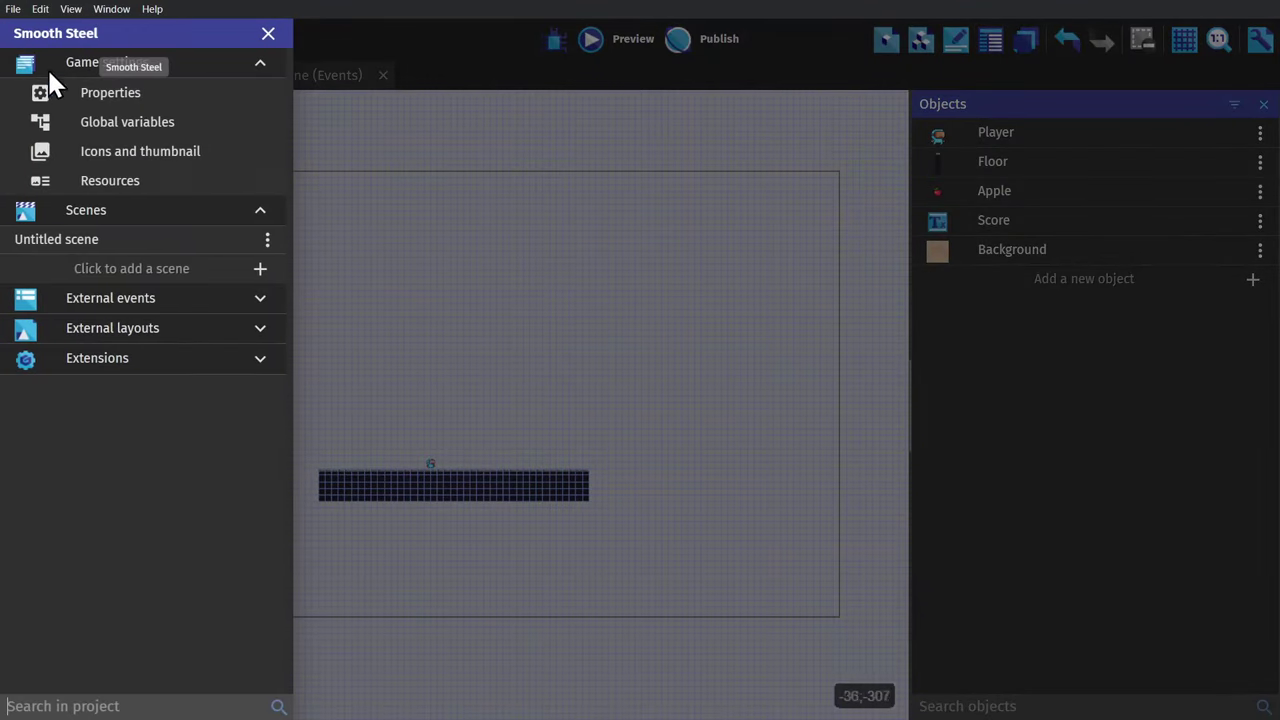
{"action": "left_click", "coordinate": [137, 357]}
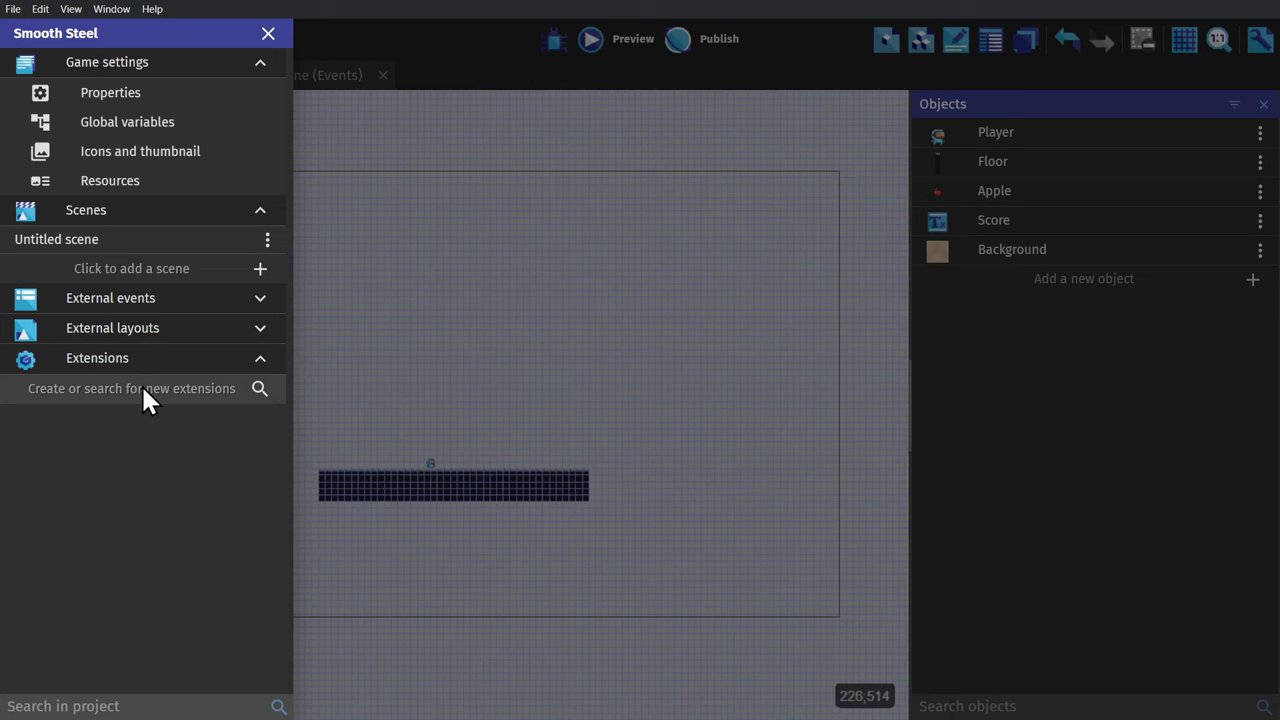
{"action": "left_click", "coordinate": [144, 394]}
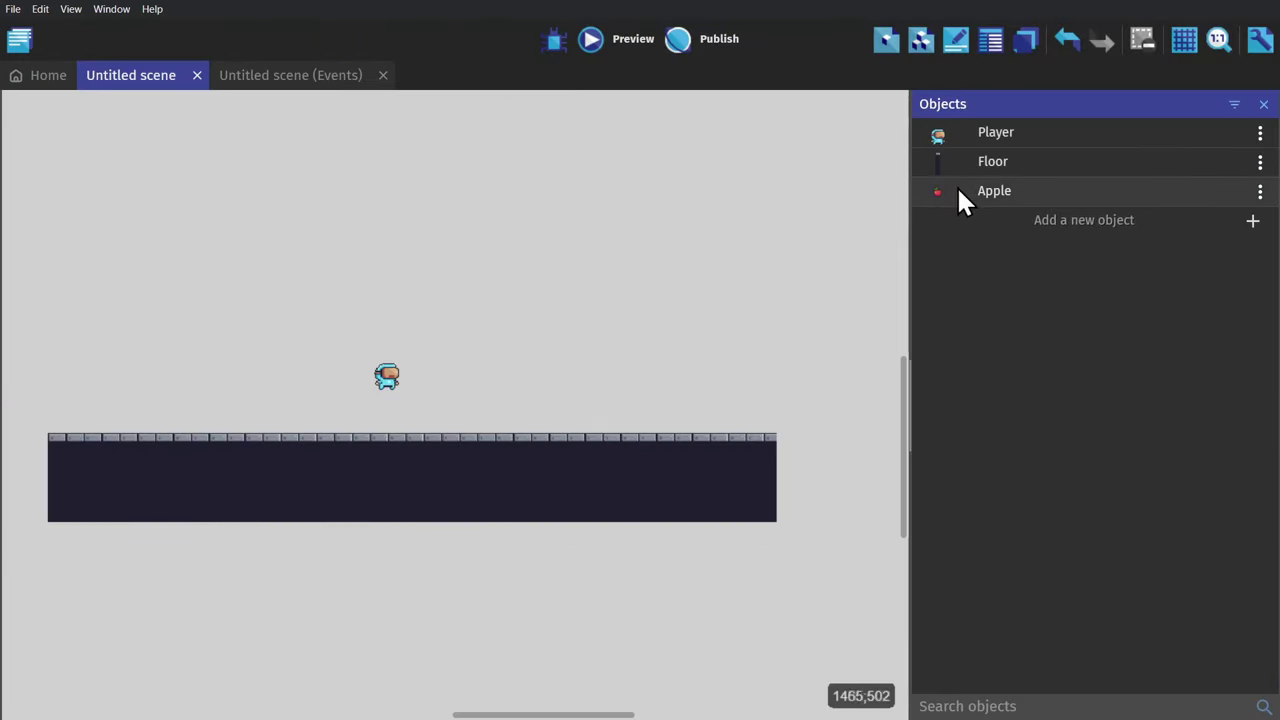
- Place an Apple just above the floor ahead of the player, and move the player down onto the floor with the grid enabled
{"action": "mouse_move", "coordinate": [959, 188]}
{"action": "left_mouse_down"}
{"action": "mouse_move", "coordinate": [553, 362]}
{"action": "mouse_move", "coordinate": [506, 394]}
{"action": "mouse_move", "coordinate": [524, 422]}
{"action": "left_mouse_up"}
{"action": "left_click", "coordinate": [1184, 40]}
{"action": "left_click", "coordinate": [1228, 92]}
{"action": "mouse_move", "coordinate": [388, 382]}
{"action": "left_mouse_down"}
{"action": "mouse_move", "coordinate": [389, 420]}
{"action": "mouse_move", "coordinate": [354, 442]}
{"action": "left_mouse_up"}
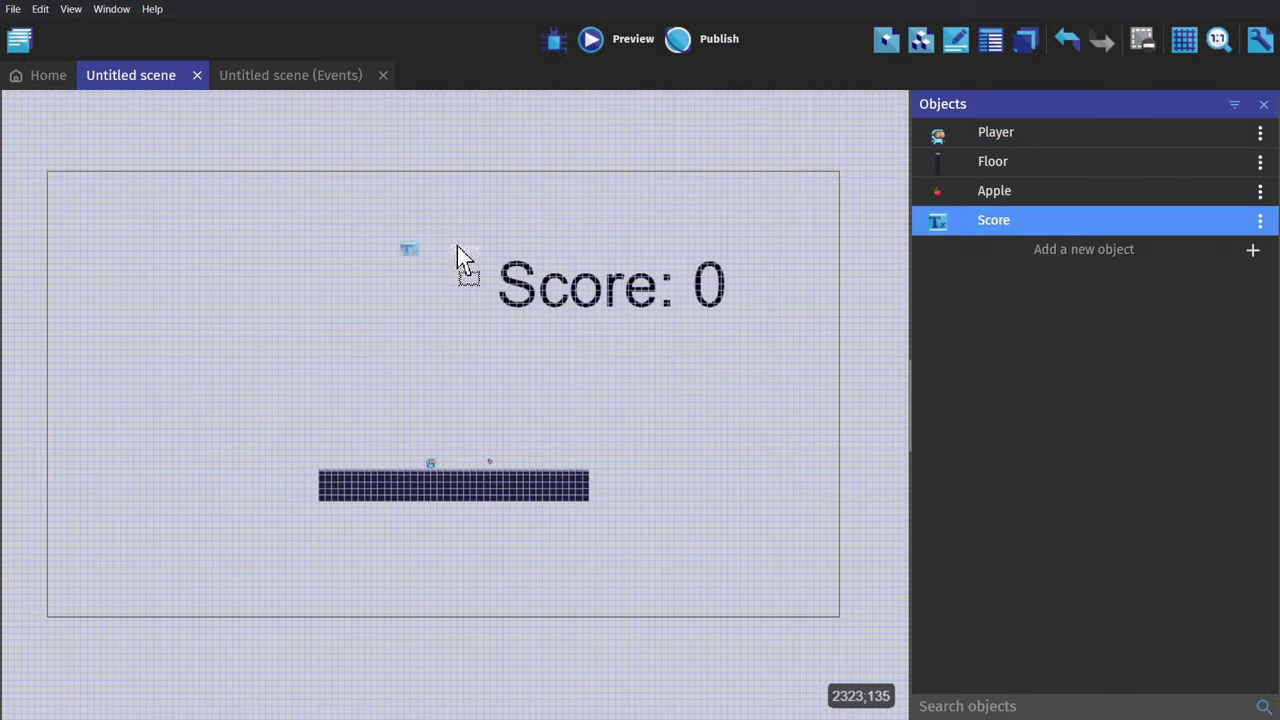
- Place the Score text in the upper-left corner of the game area at X 0, Y 0
{"action": "left_click_drag", "start_coordinate": [457, 257], "coordinate": [80, 209]}
{"action": "left_click", "coordinate": [389, 232]}
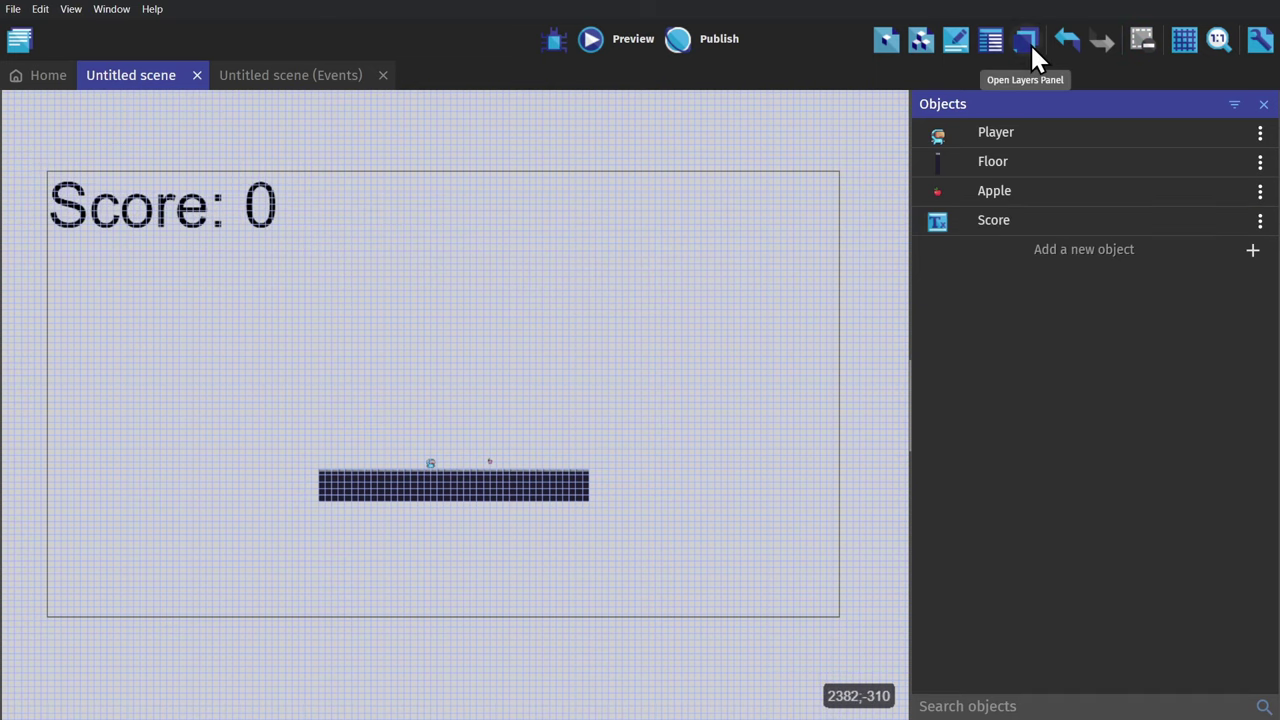
- Add a new layer above the base layer and name it UI
{"action": "left_click", "coordinate": [1033, 55]}
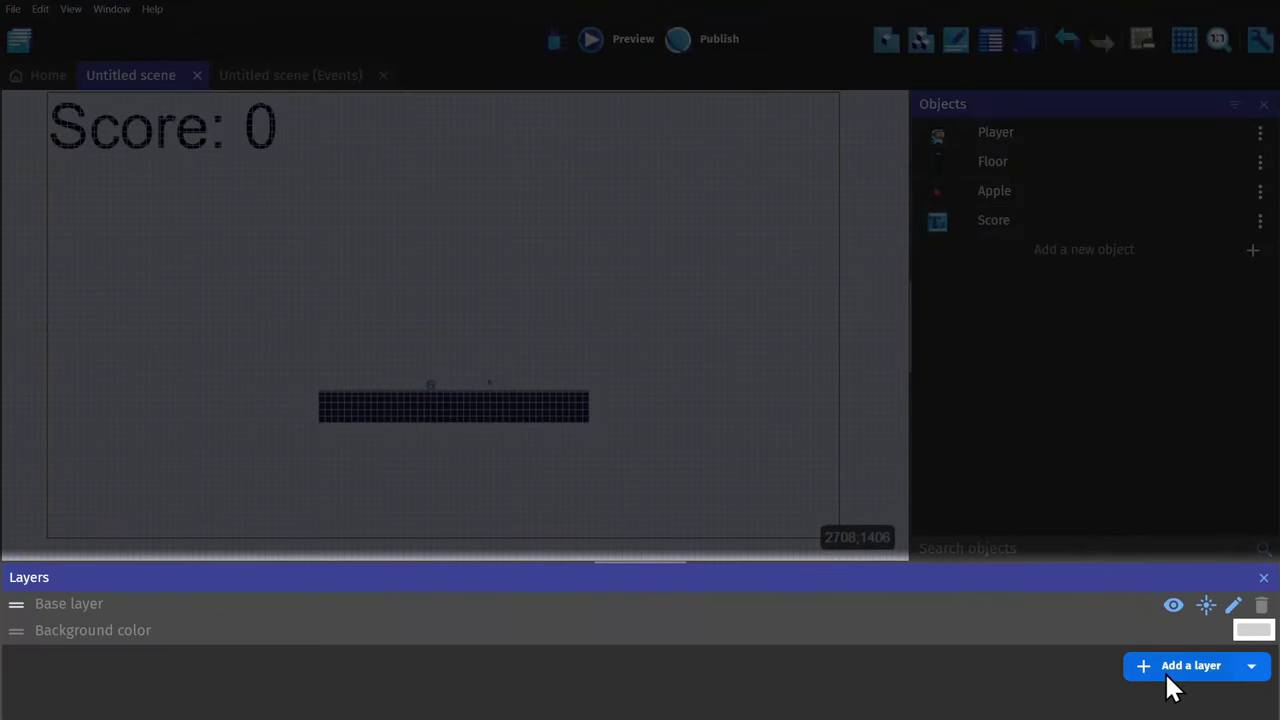
{"action": "left_click", "coordinate": [1170, 665]}
{"action": "double_click", "coordinate": [100, 606]}
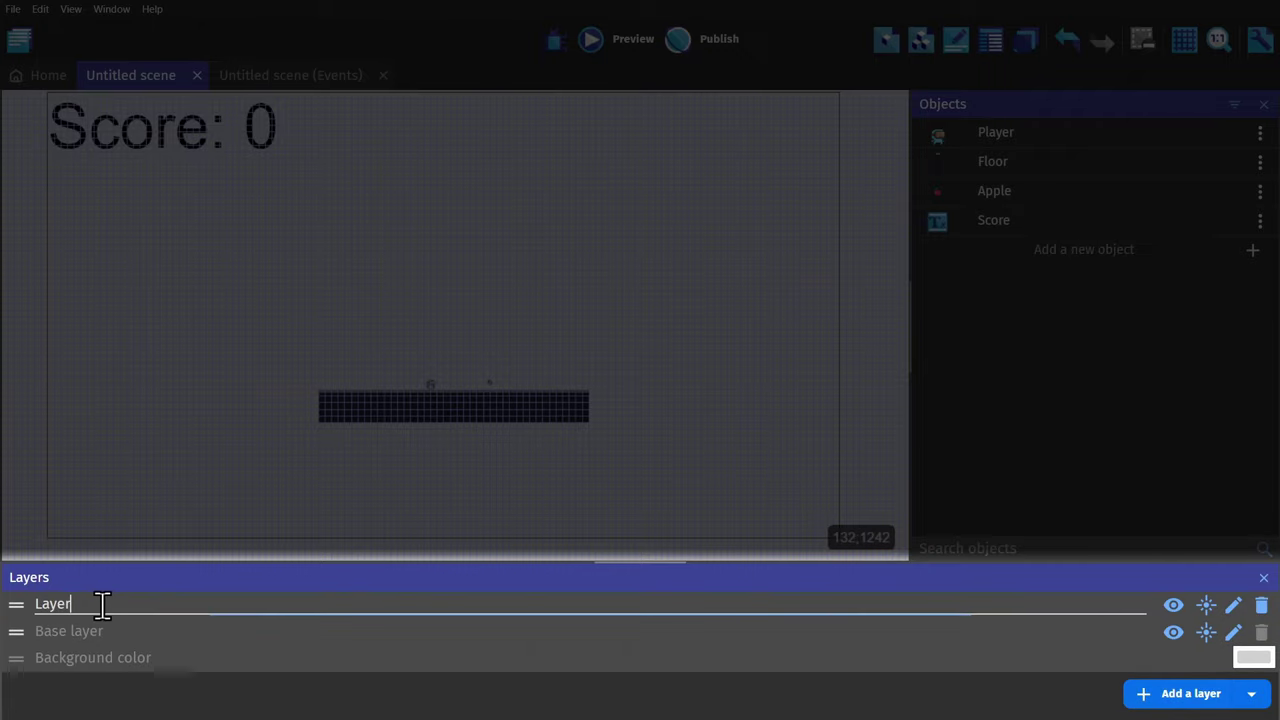
{"action": "type", "text": "UI"}
{"action": "left_click", "coordinate": [735, 462]}
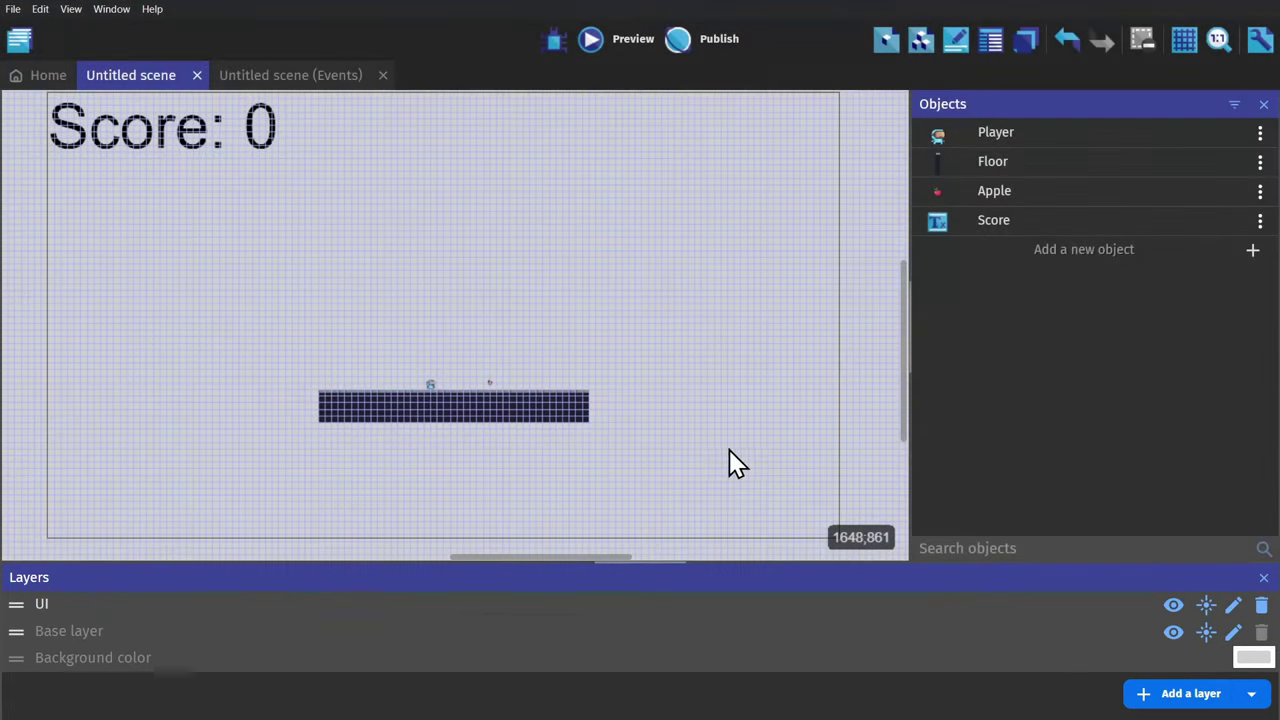
{"action": "left_click", "coordinate": [1264, 579]}
- Assign the Score text instance to the UI layer
{"action": "left_click", "coordinate": [209, 206]}
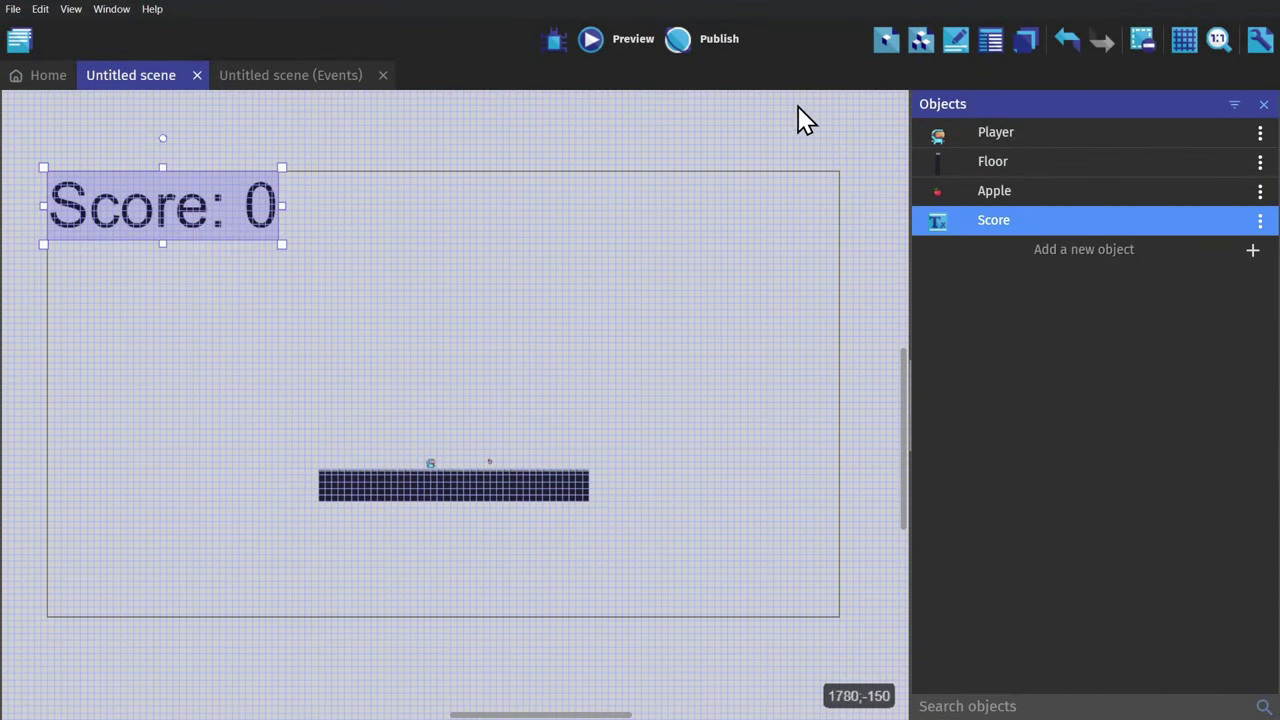
{"action": "left_click", "coordinate": [957, 42]}
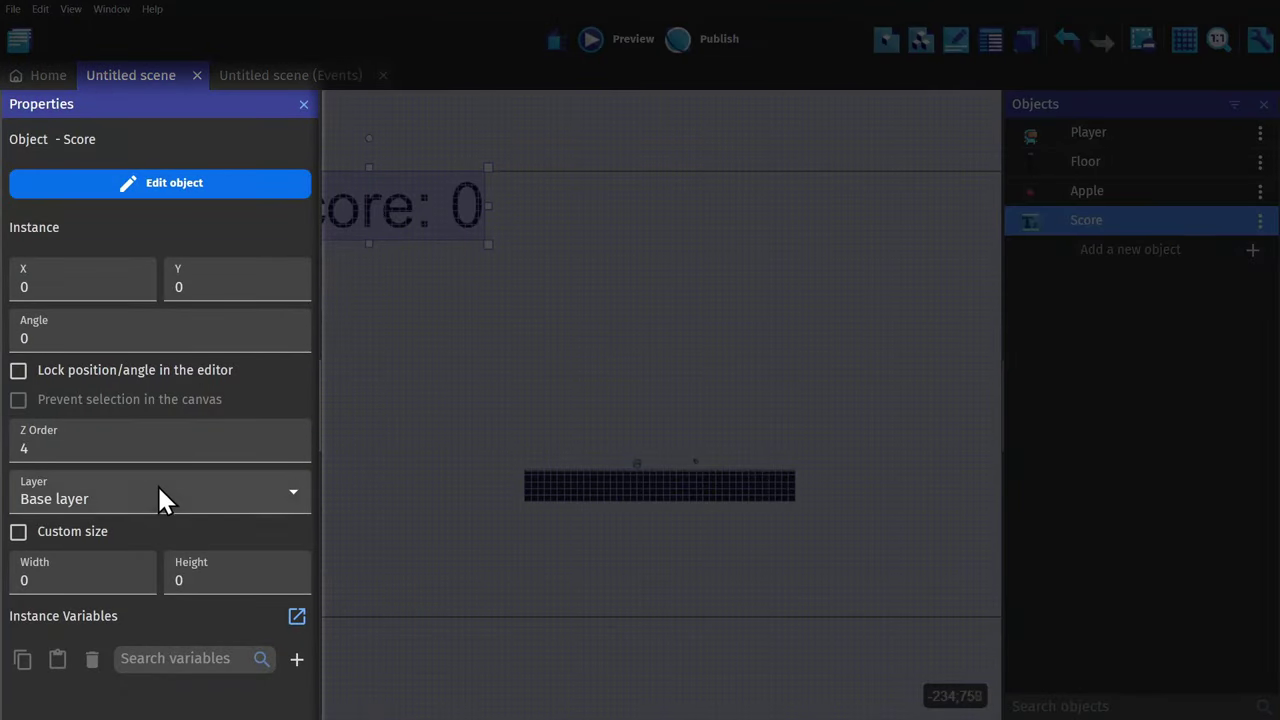
{"action": "left_click", "coordinate": [158, 491]}
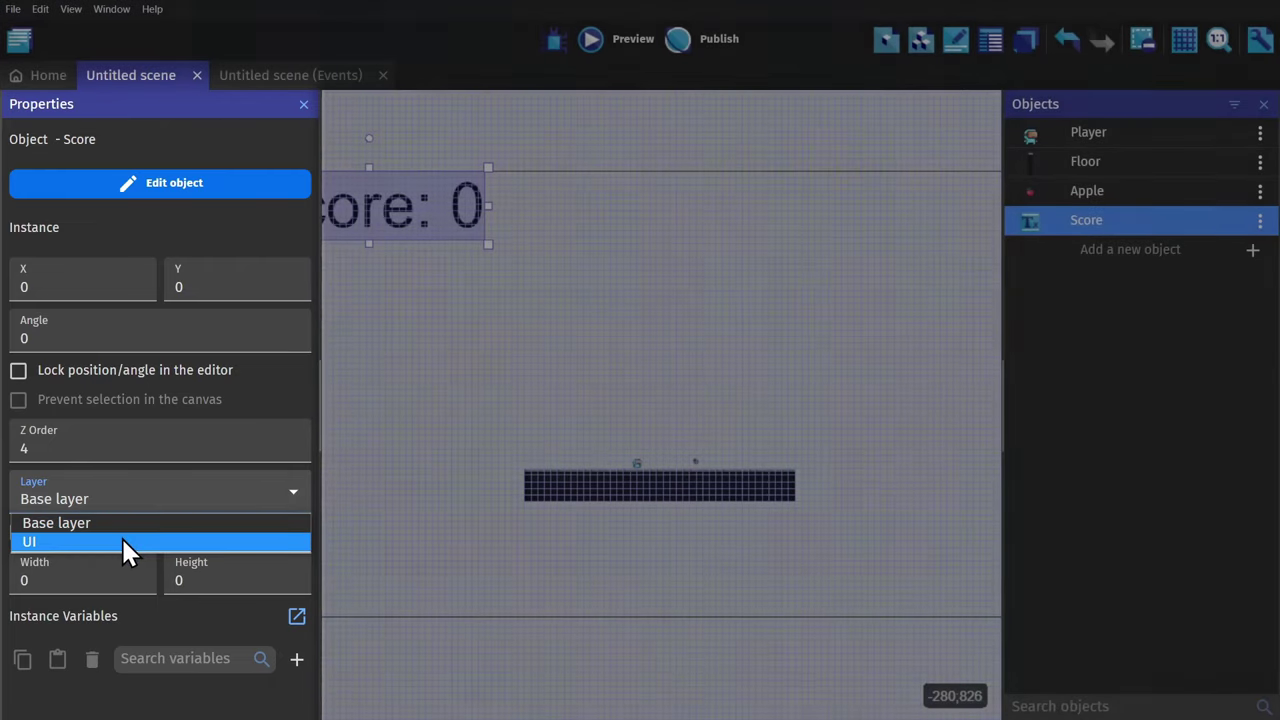
{"action": "left_click", "coordinate": [121, 541]}
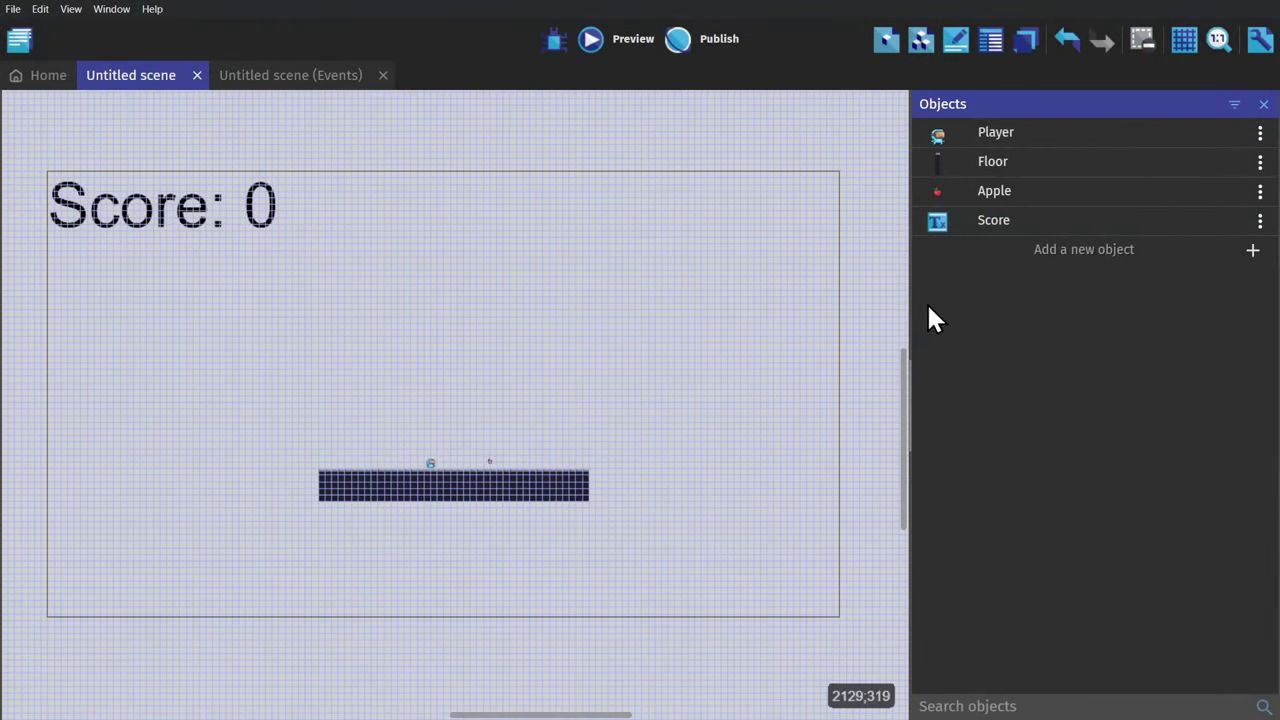
- Place the Background object around the platform at X 560, Y 400 and size it to about 960 by 512
{"action": "left_click_drag", "start_coordinate": [1053, 252], "coordinate": [677, 560]}
{"action": "left_click_drag", "start_coordinate": [500, 471], "coordinate": [488, 453]}
{"action": "left_click_drag", "start_coordinate": [665, 545], "coordinate": [679, 550]}
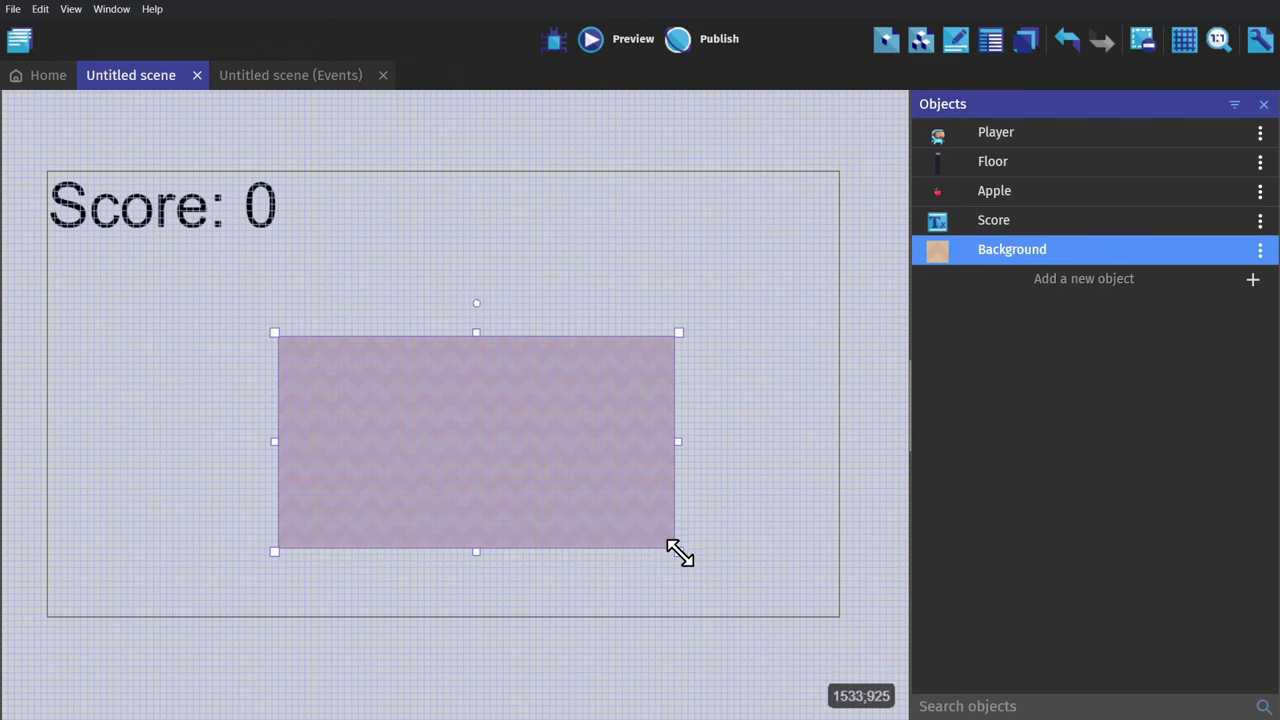
- Set the Background instance's Z order to 0 so it sits behind the player and floor
{"action": "left_click", "coordinate": [955, 40]}
{"action": "double_click", "coordinate": [220, 435]}
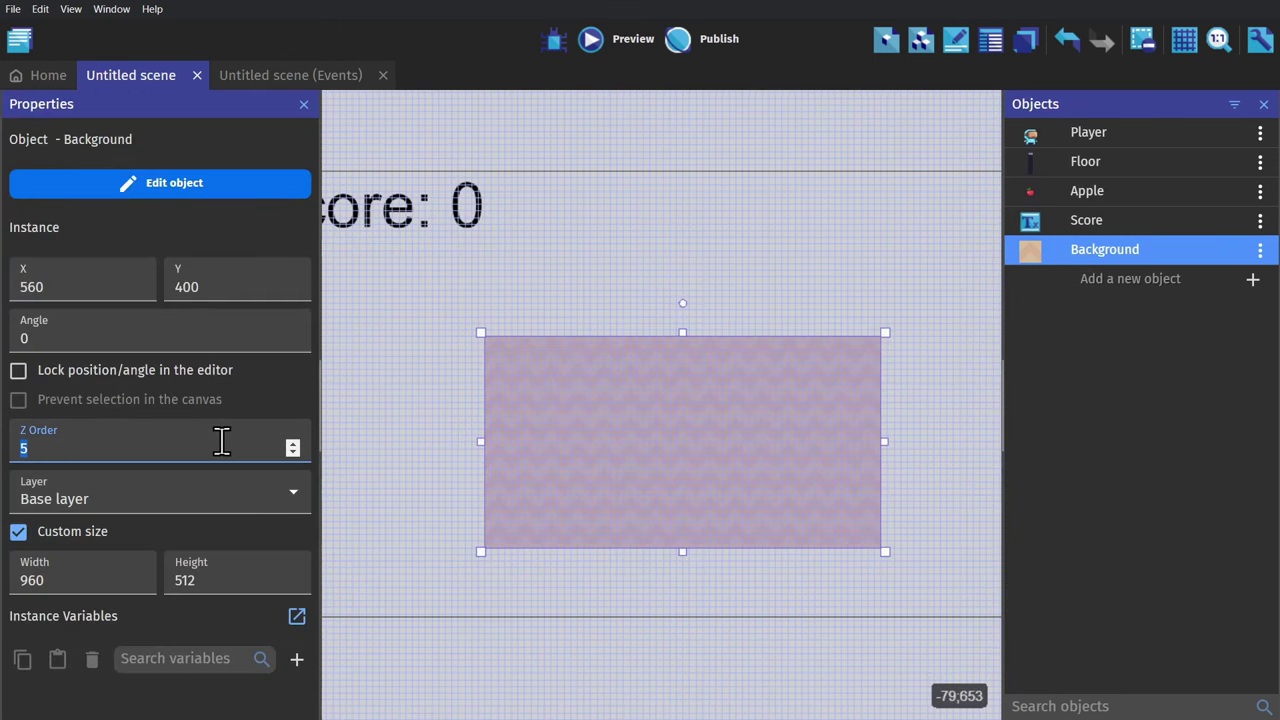
{"action": "type", "text": "0"}
{"action": "left_click", "coordinate": [304, 104]}
{"action": "left_click", "coordinate": [334, 126]}
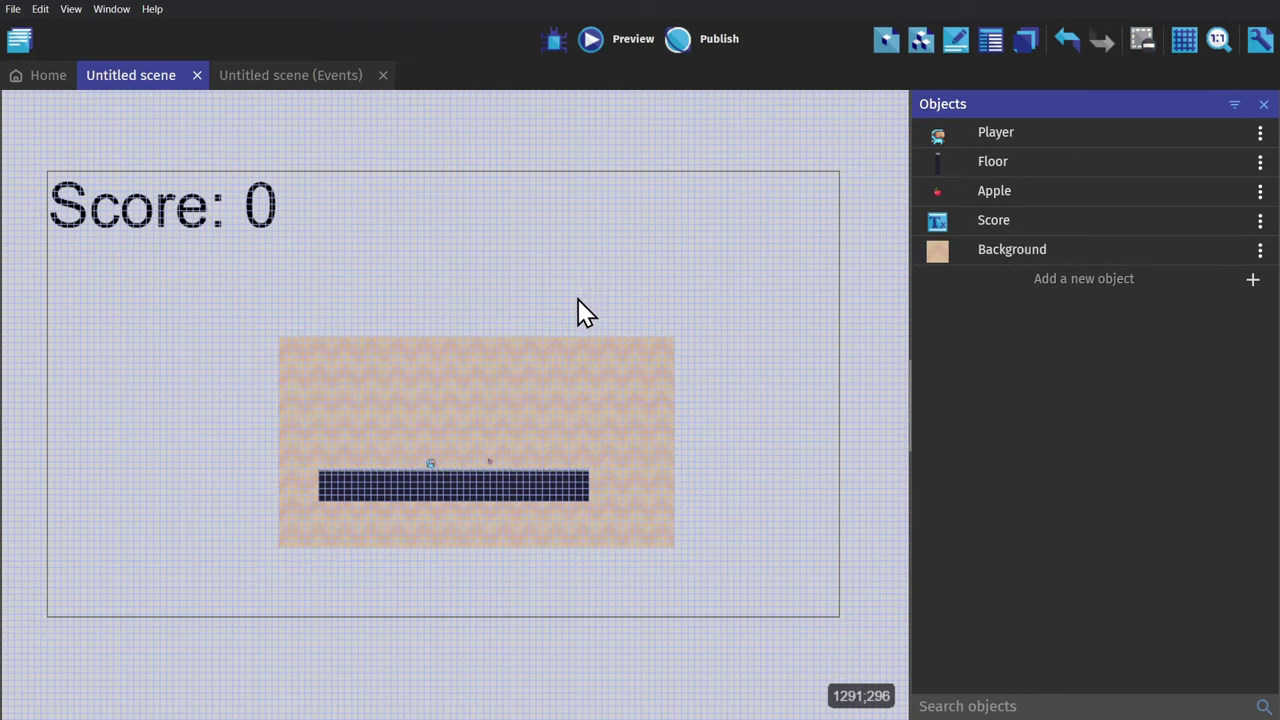
- Add a scene-start event centering the camera on Player at zoom 4, and an unconditional event setting the camera's X position to Player.CenterX()
{"action": "left_click", "coordinate": [318, 80]}
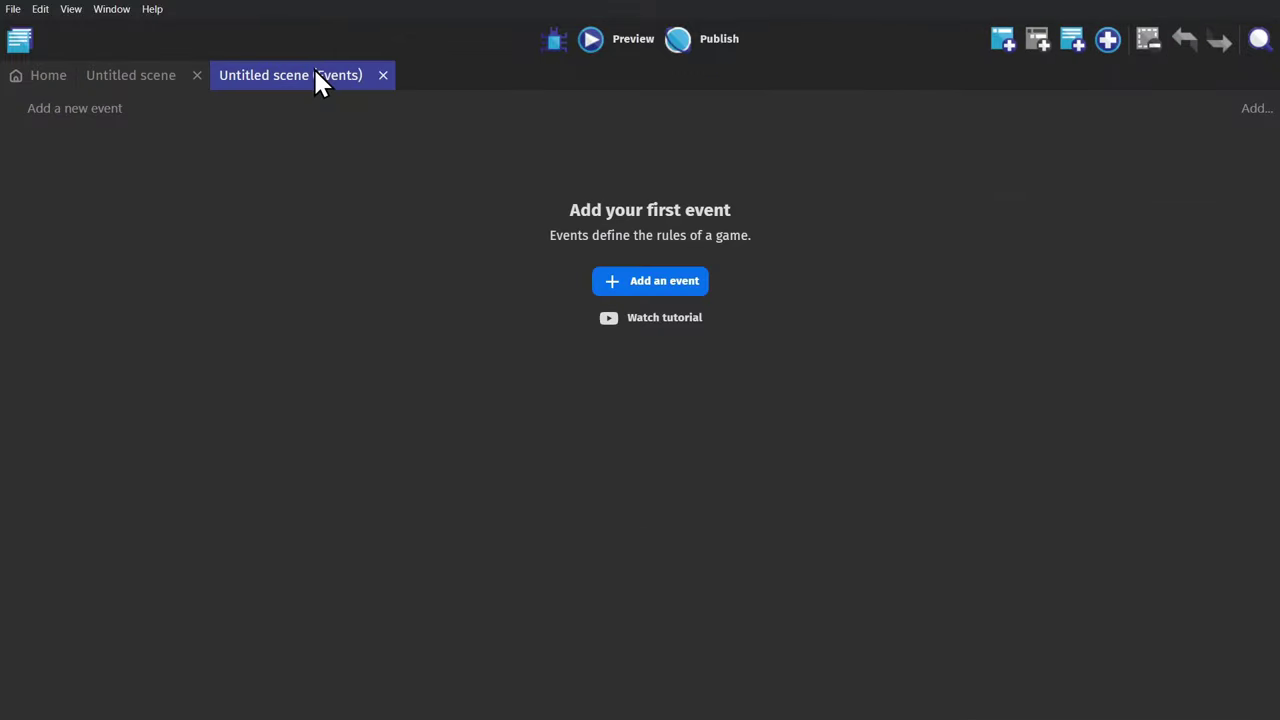
{"action": "left_click", "coordinate": [658, 283]}
{"action": "left_click", "coordinate": [1176, 655]}
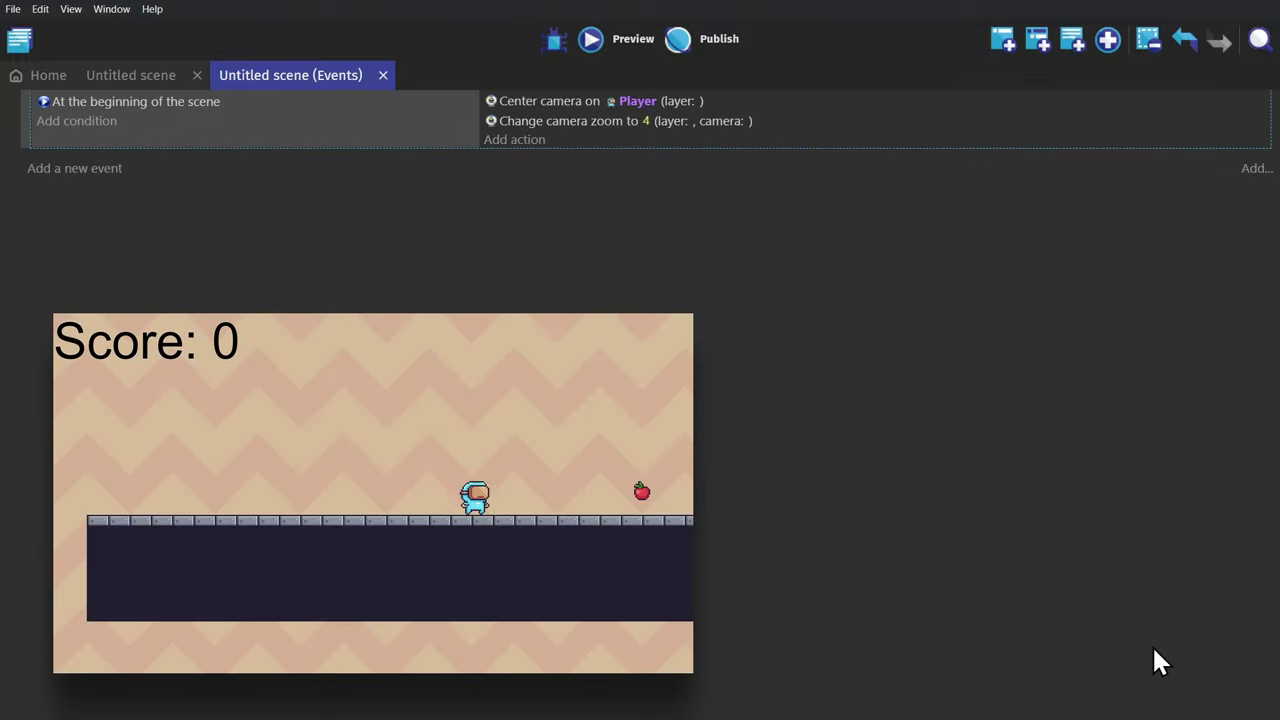
{"action": "left_click", "coordinate": [100, 170]}
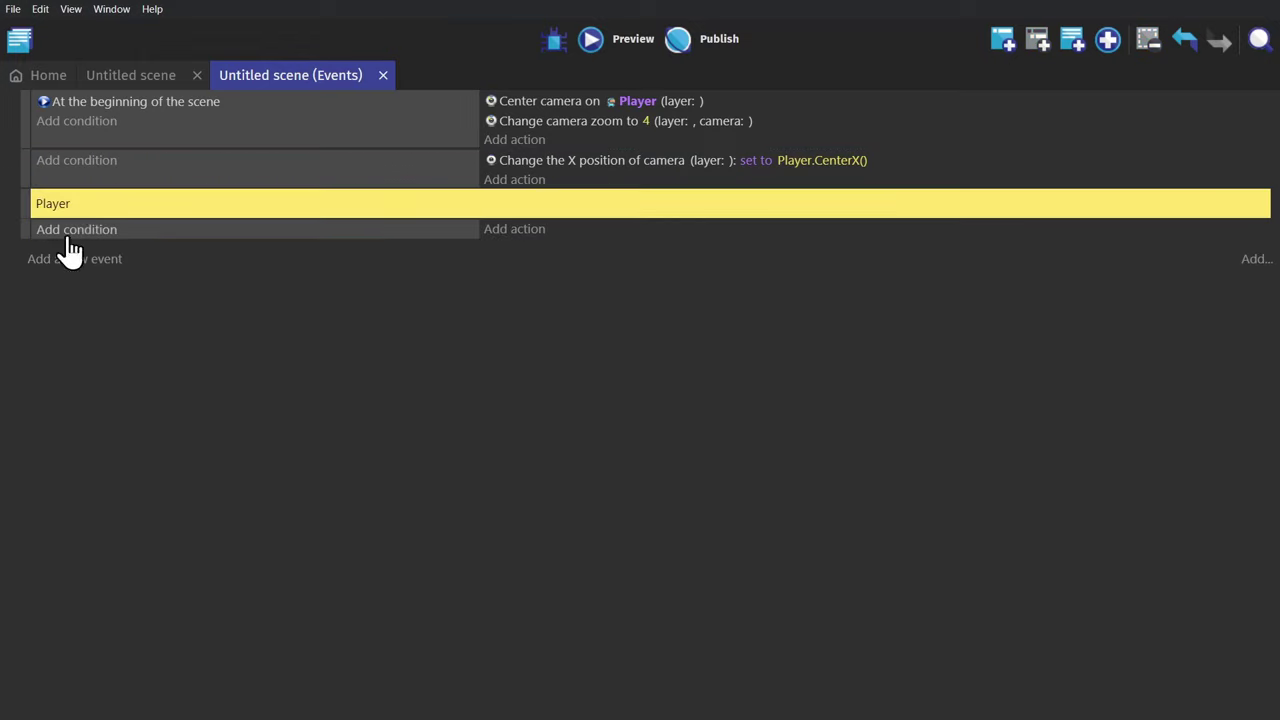
- Add a condition to the event under the Player comment that checks whether Player's "Left" control is pressed or simulated
{"action": "left_click", "coordinate": [70, 235]}
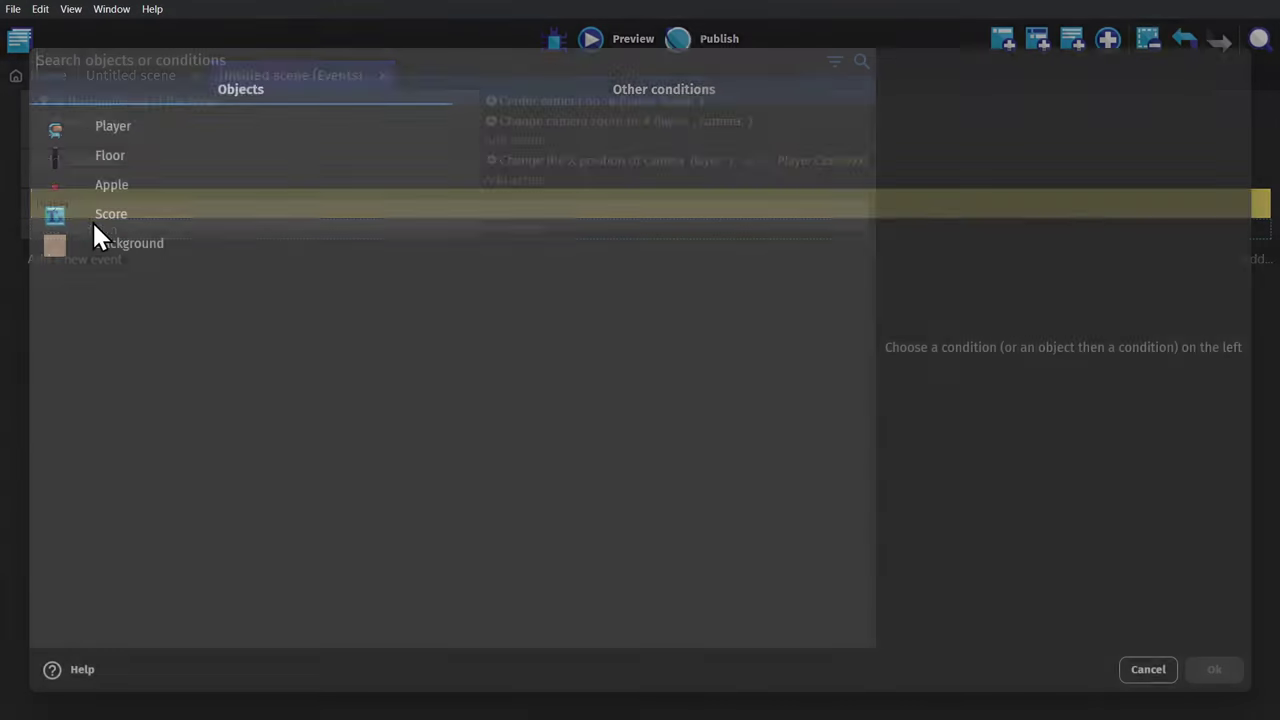
{"action": "left_click", "coordinate": [131, 128]}
{"action": "left_click", "coordinate": [700, 390]}
{"action": "left_click", "coordinate": [947, 195]}
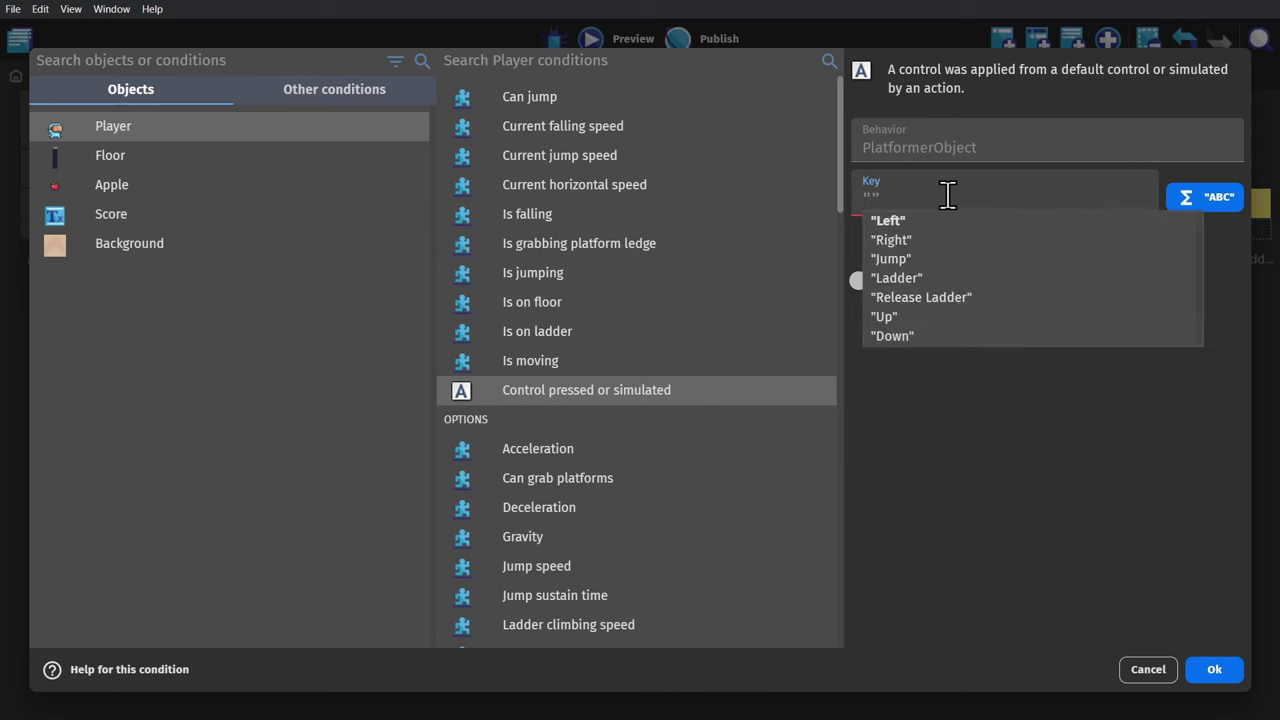
{"action": "left_click", "coordinate": [888, 220]}
{"action": "left_click", "coordinate": [1214, 669]}
- Change the duplicated event's control to "Right" and set Player's horizontal flip to yes for "Left" and no for "Right"
{"action": "left_click", "coordinate": [168, 272]}
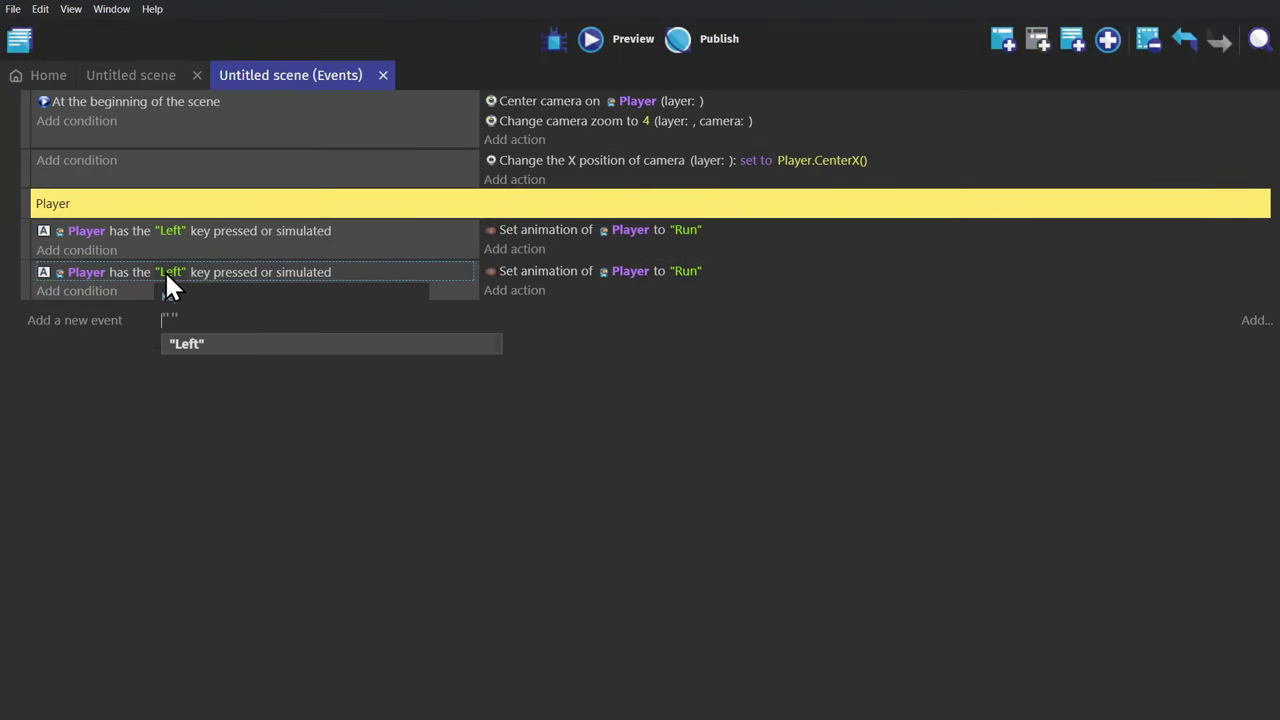
{"action": "left_click", "coordinate": [205, 363]}
{"action": "left_click", "coordinate": [540, 333]}
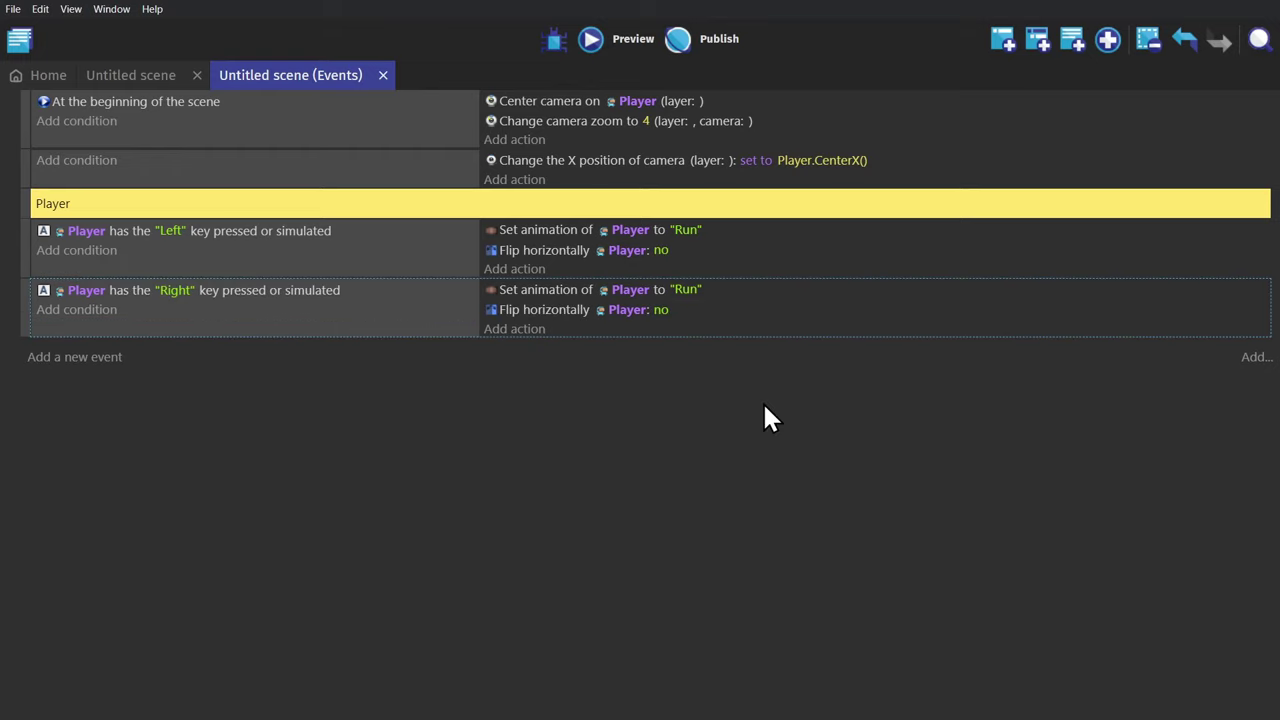
{"action": "left_click", "coordinate": [656, 250]}
{"action": "left_click", "coordinate": [789, 292]}
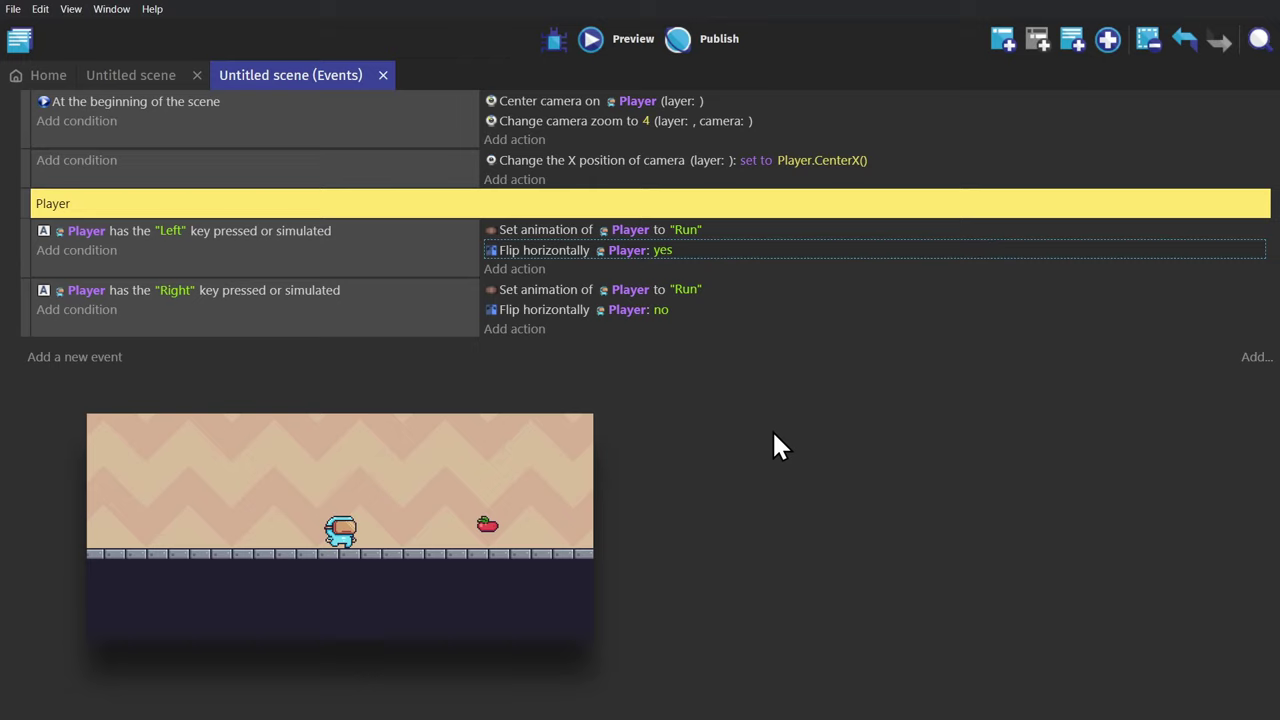
- Add an event with the condition that Player is moving, and invert that condition
{"action": "left_click", "coordinate": [112, 360]}
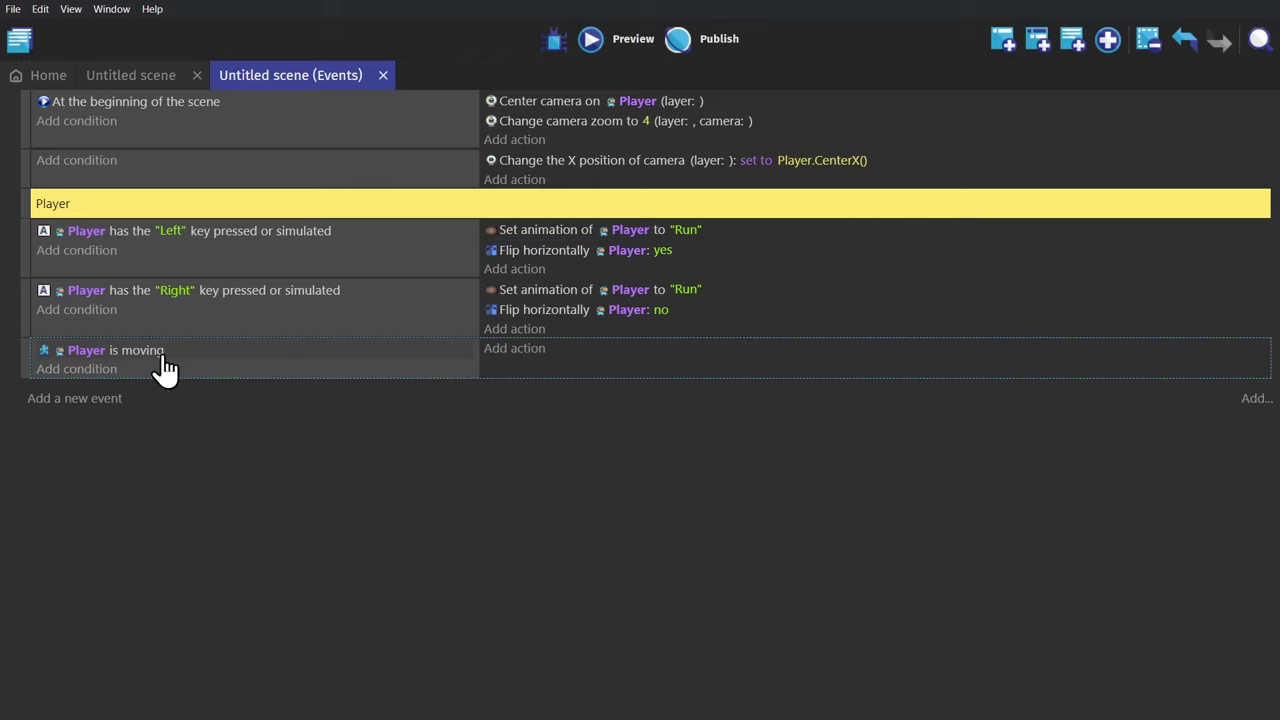
{"action": "right_click", "coordinate": [162, 355]}
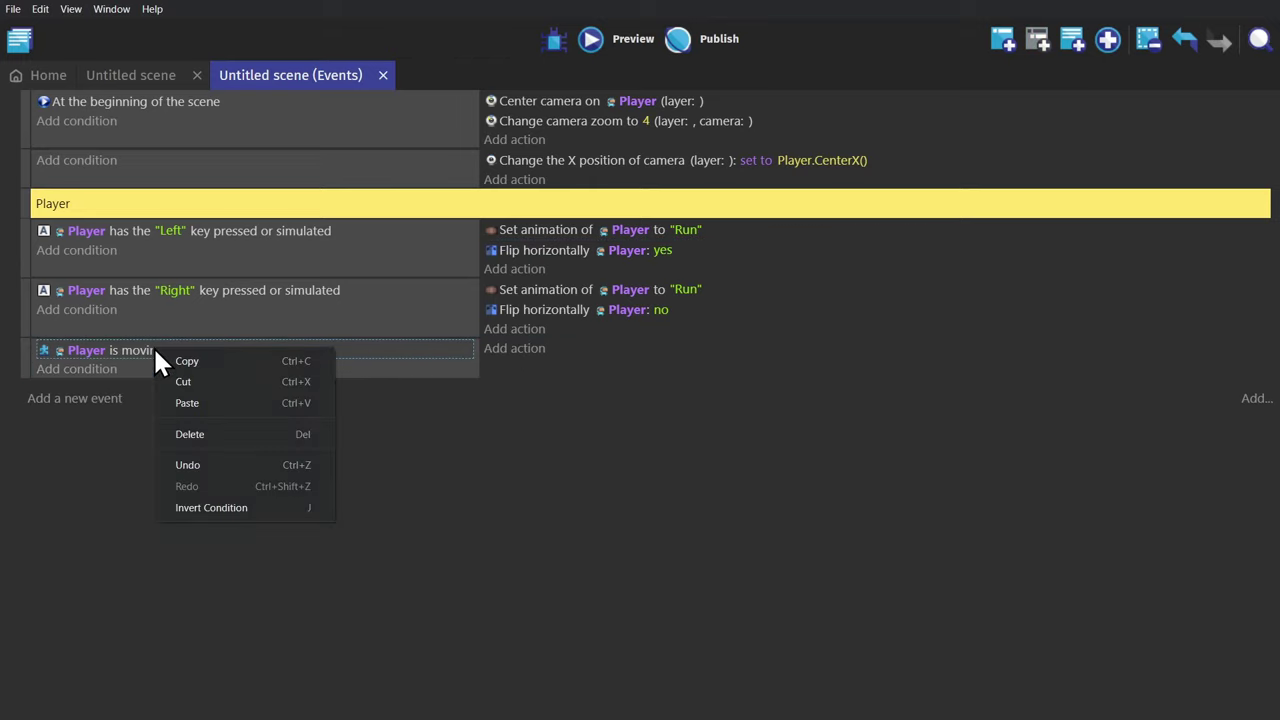
{"action": "left_click", "coordinate": [229, 508]}
- Copy the Player's set animation action into the inverted moving event and change its animation to "Idle"
{"action": "left_click", "coordinate": [551, 289]}
{"action": "key", "text": "ctrl+c"}
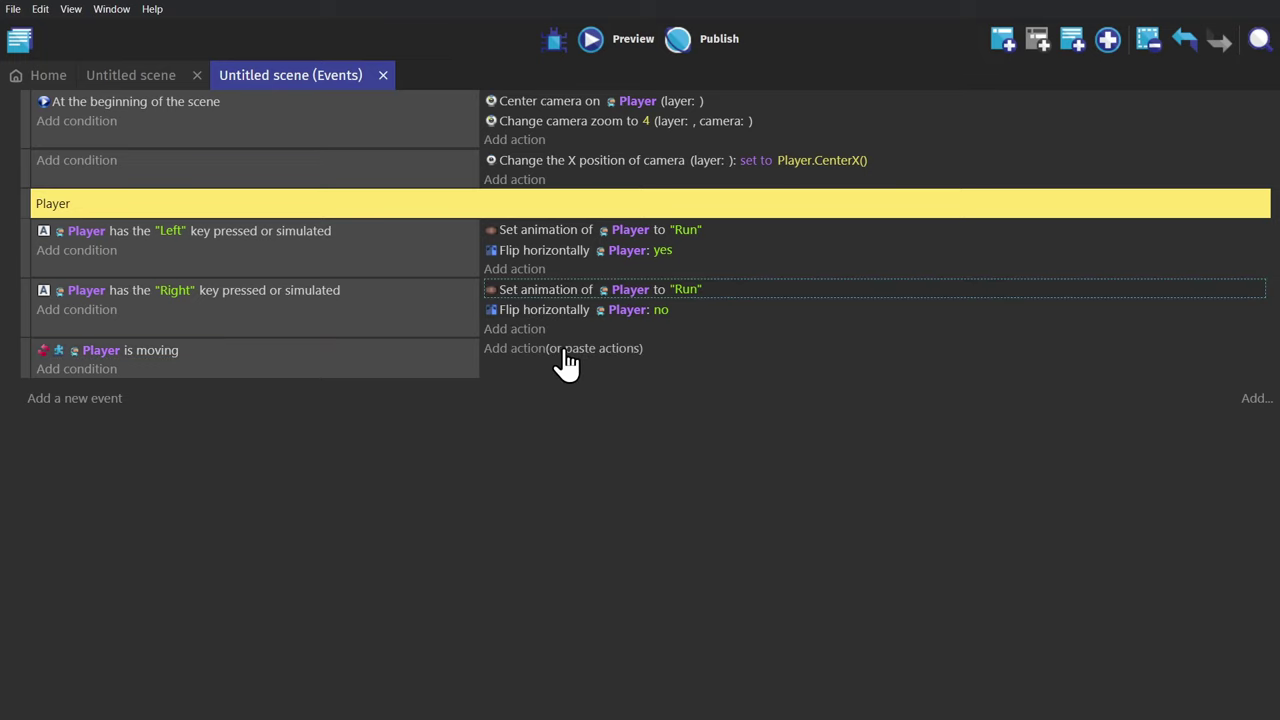
{"action": "left_click", "coordinate": [560, 348]}
{"action": "left_click", "coordinate": [692, 349]}
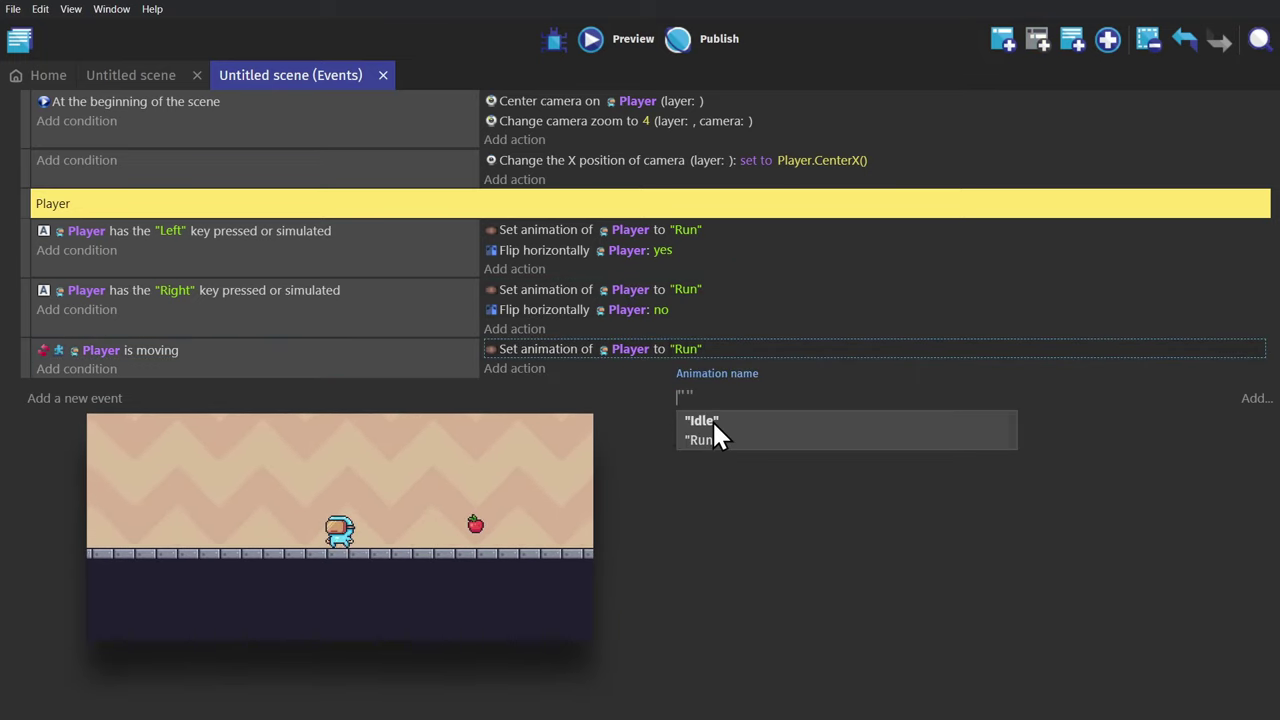
{"action": "left_click", "coordinate": [712, 420]}
{"action": "left_click", "coordinate": [696, 510]}
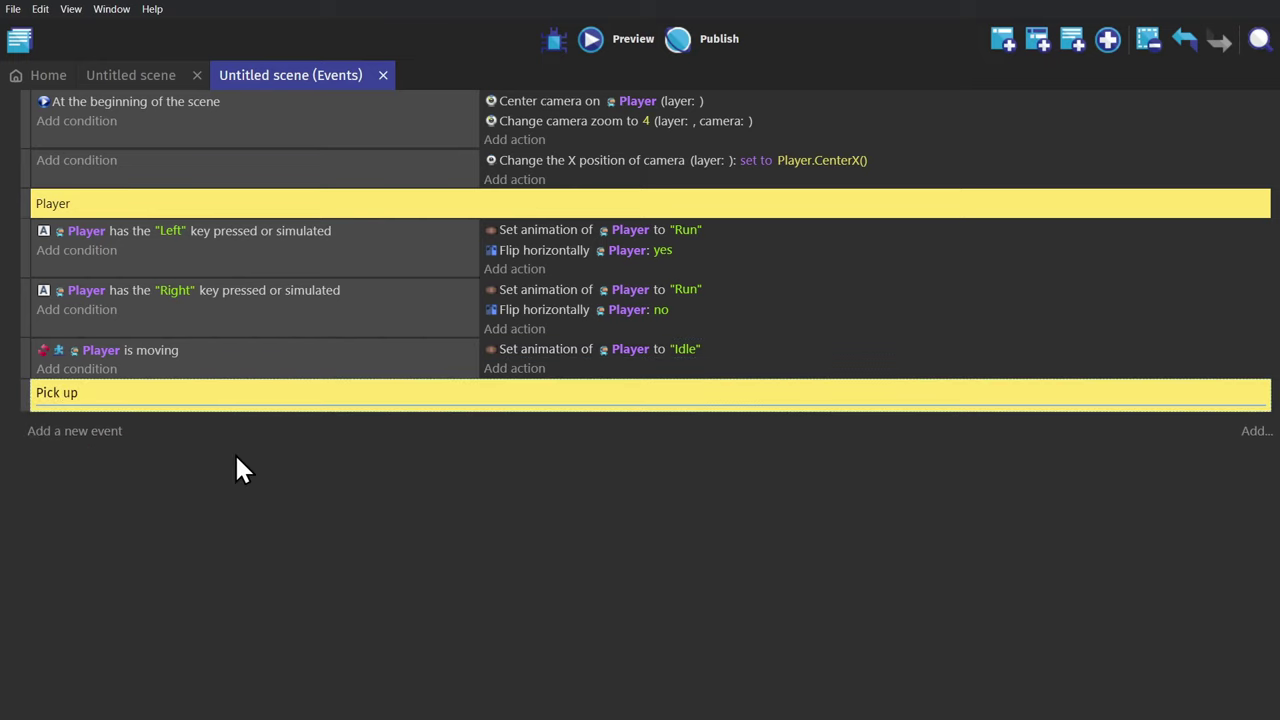
- Add a Player and Apple collision event adding 1 to Score and deleting Apple, plus an event setting Score's text to "Score: " + ToString(Variable(Score))
{"action": "left_click", "coordinate": [100, 432]}
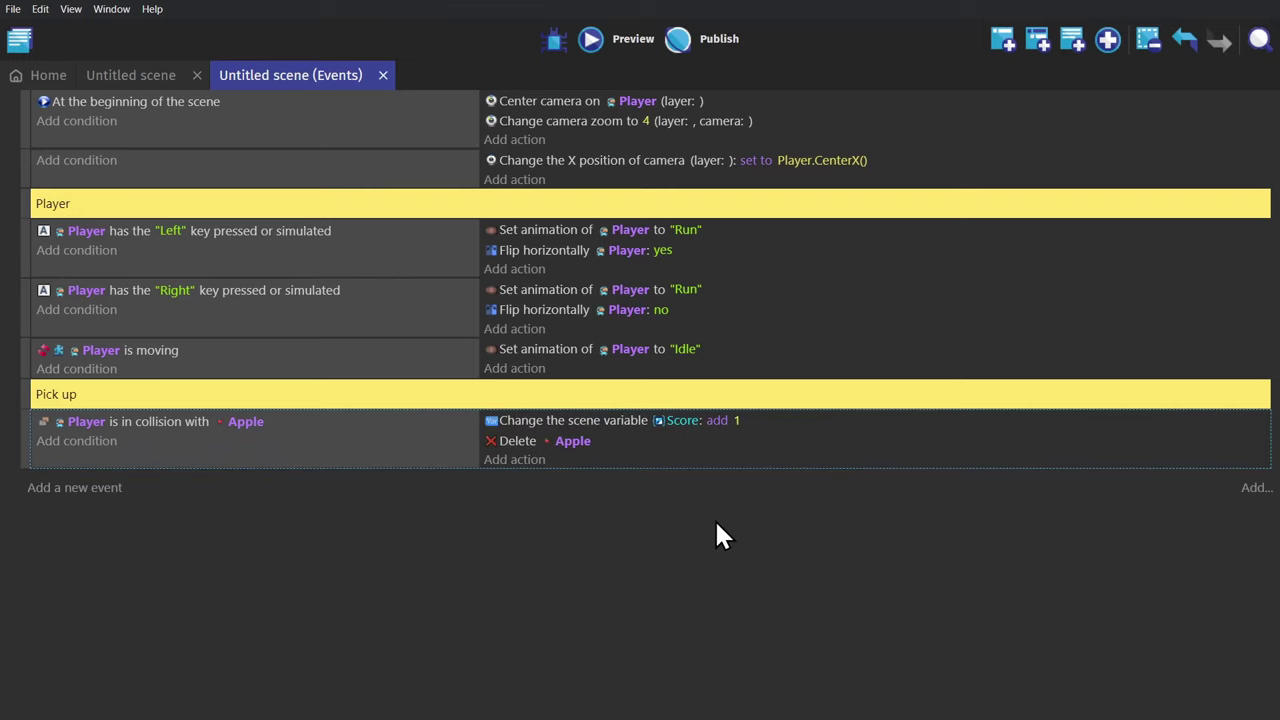
{"action": "left_click", "coordinate": [92, 496]}
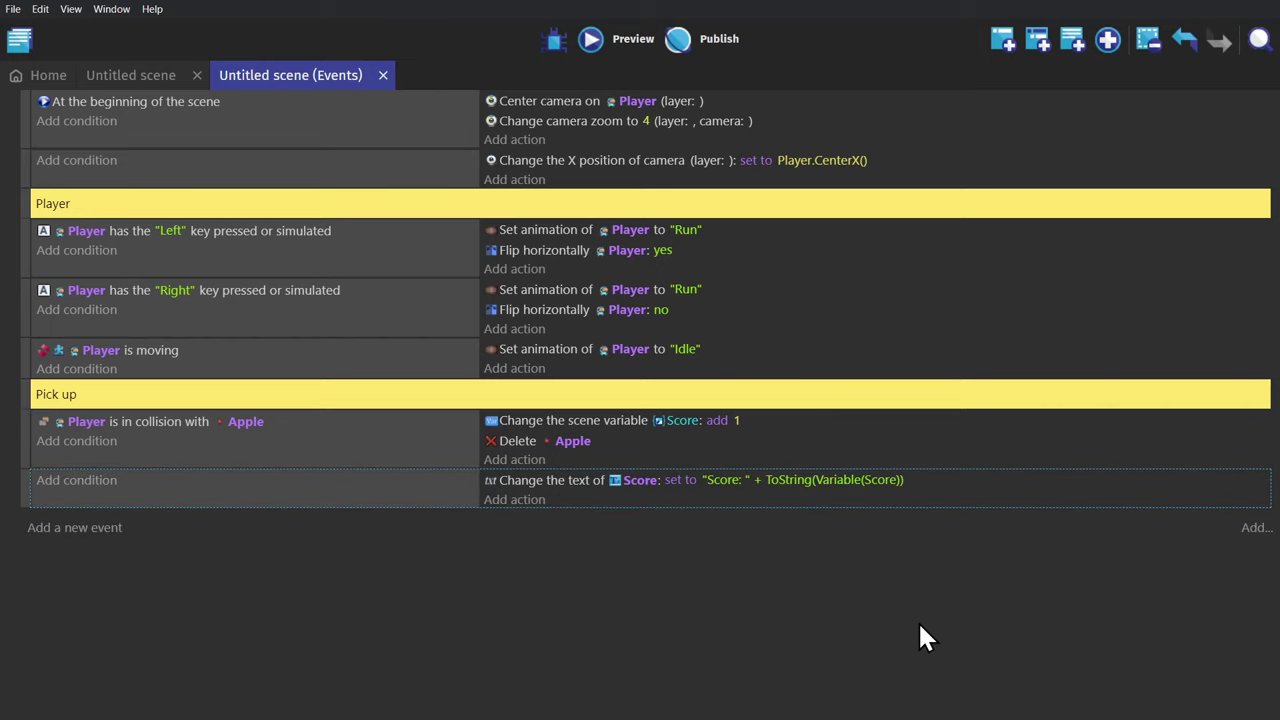
- Preview the game, run the player through the apple to test the pickup and score text, and close the preview
{"action": "key", "text": "F5"}
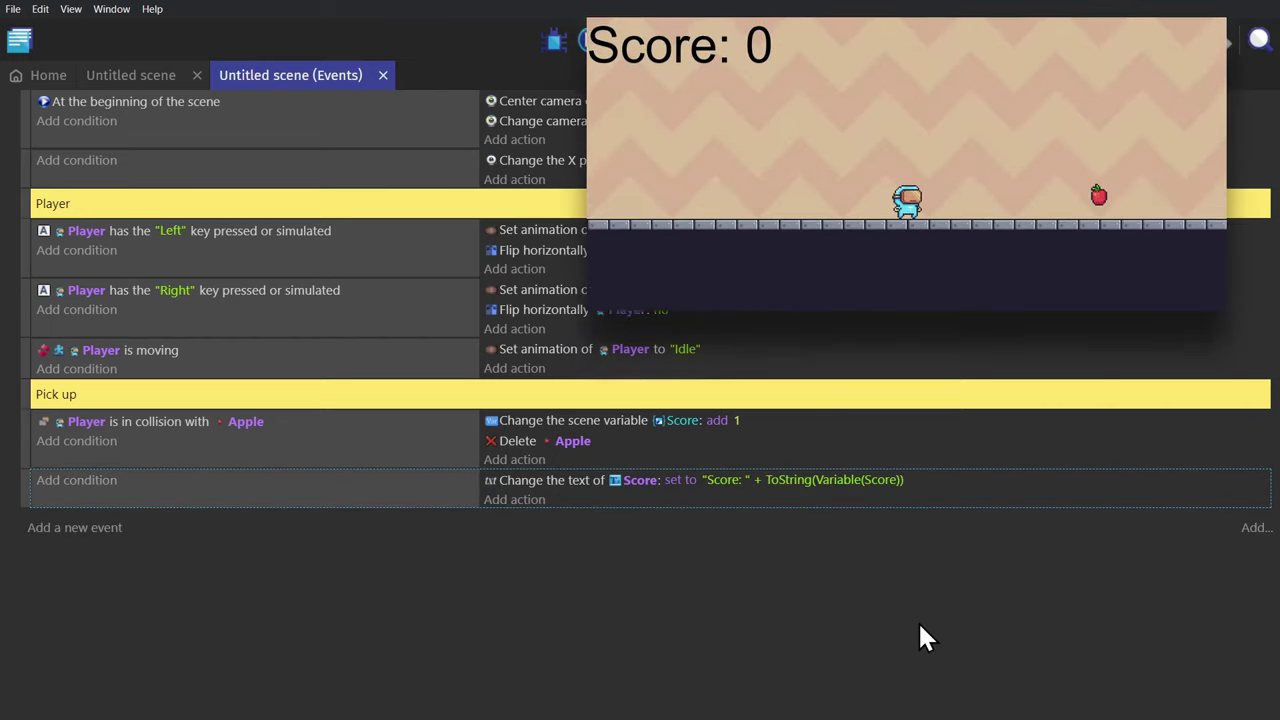
{"action": "key", "text": "Right"}
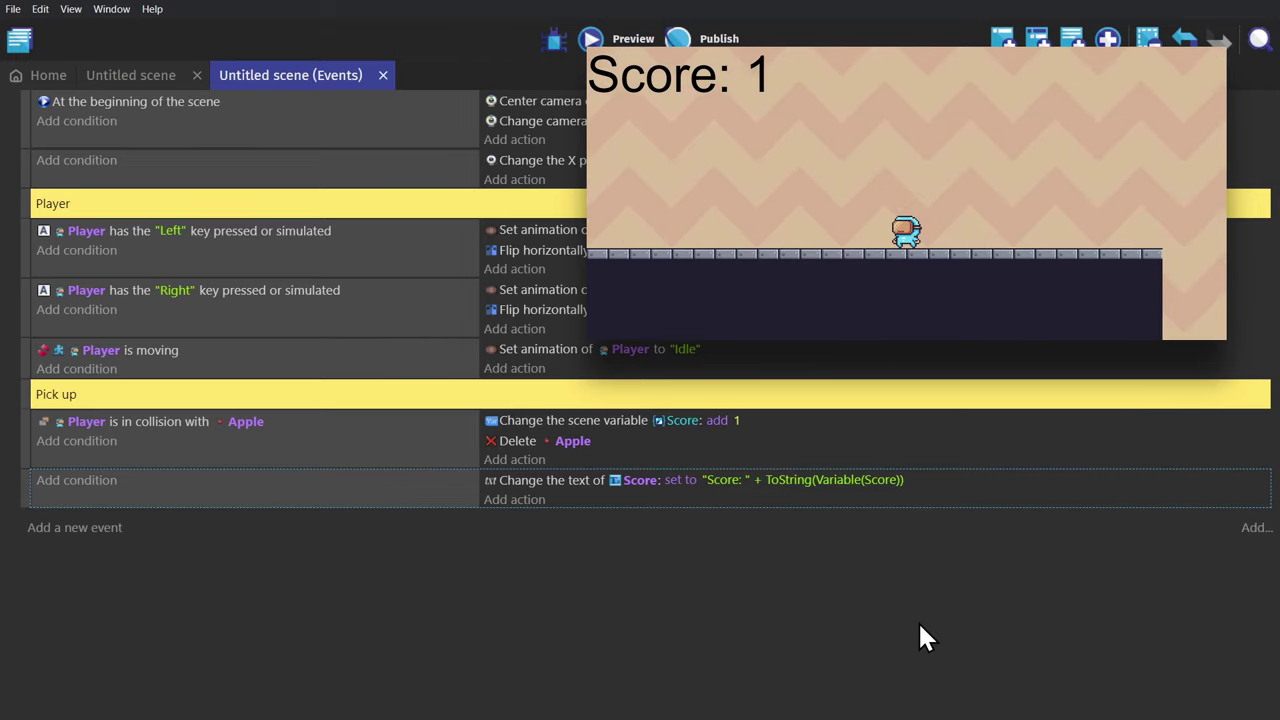
{"action": "key", "text": "alt+F4"}
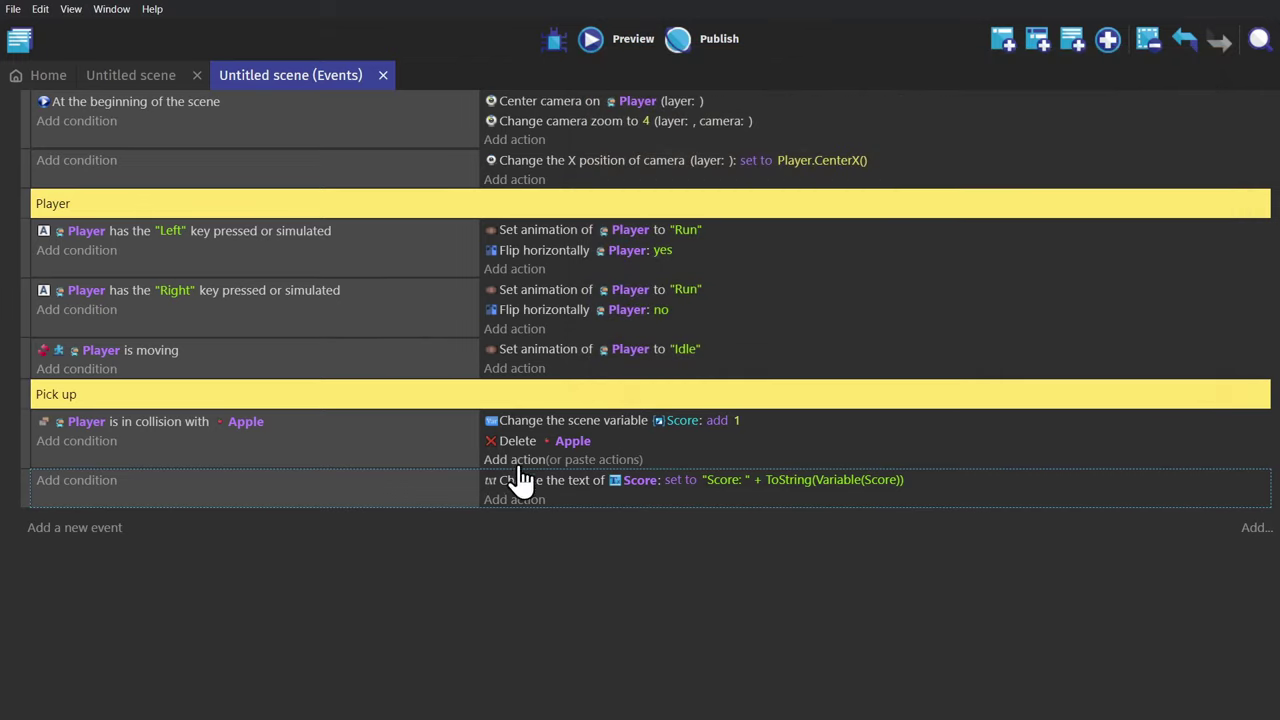
- Add a "Play a sound" action to the Player and Apple collision event and start creating a new audio file for it
{"action": "left_click", "coordinate": [512, 462]}
{"action": "type", "text": "play sound"}
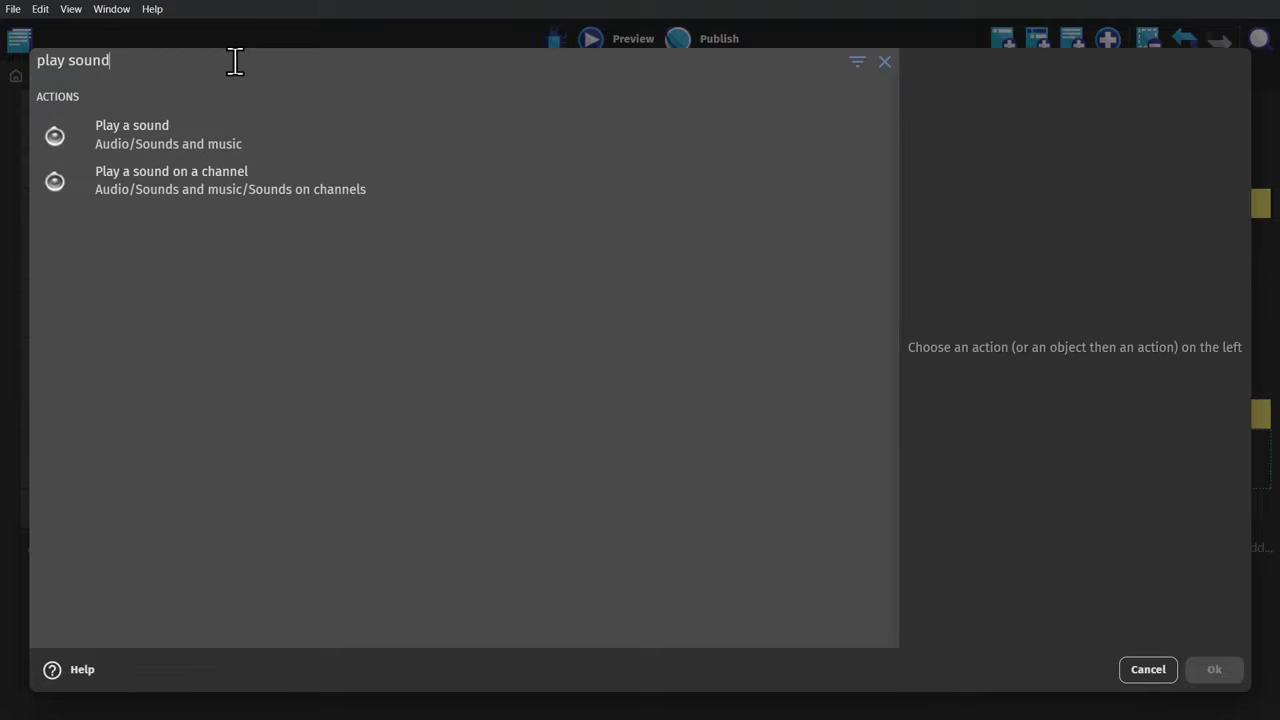
{"action": "left_click", "coordinate": [226, 135]}
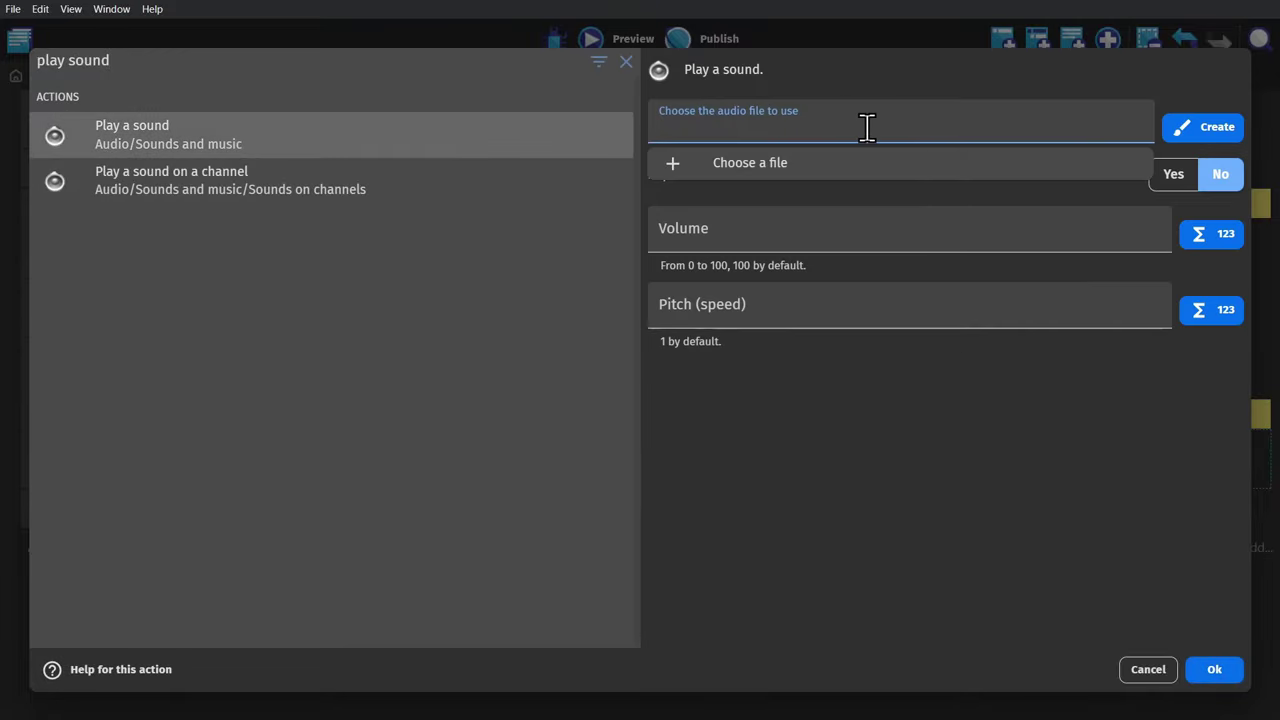
{"action": "left_click", "coordinate": [905, 130]}
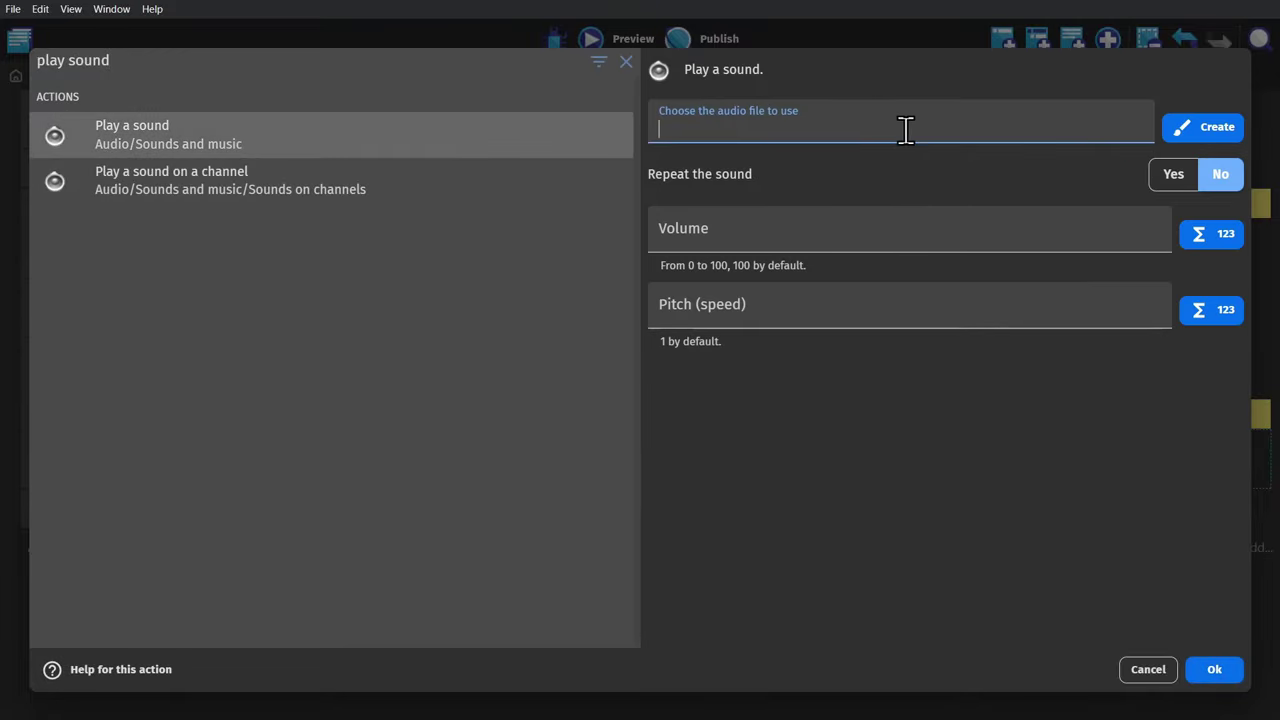
{"action": "left_click", "coordinate": [1185, 128]}
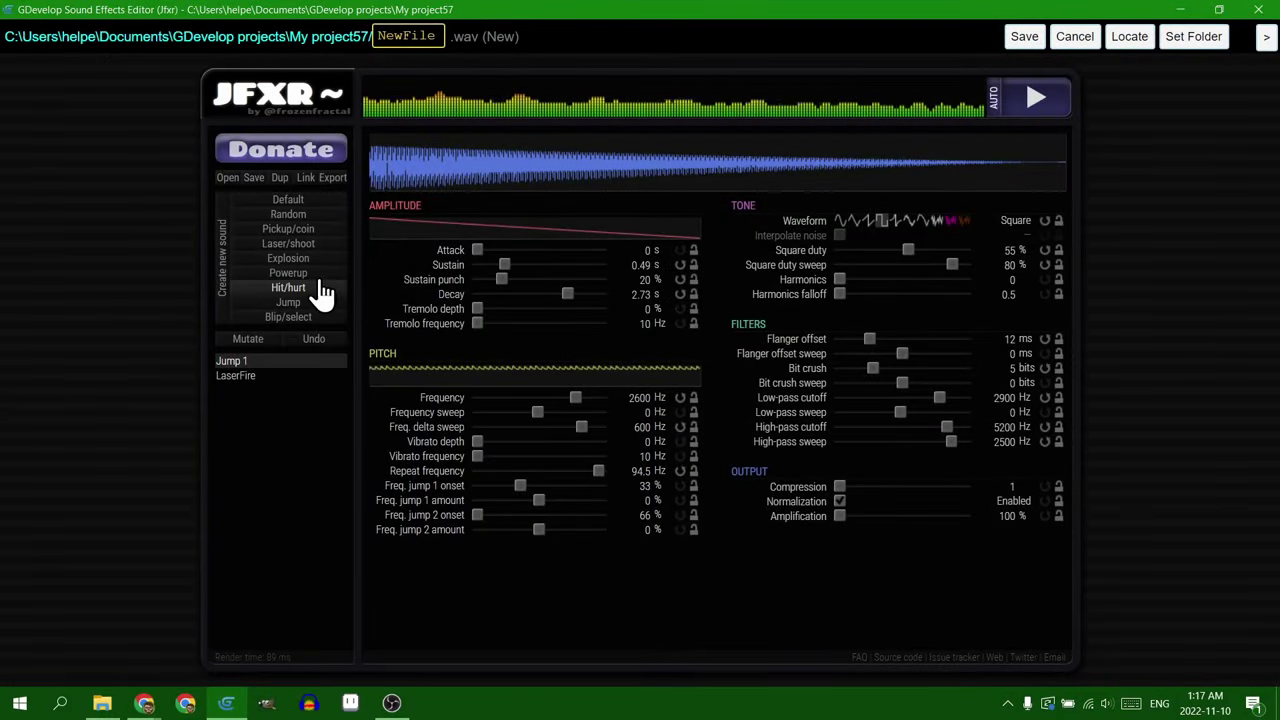
- Generate Pickup/coin sound variations for the apple pickup and replace the new sound's default file name
{"action": "left_click", "coordinate": [316, 233]}
{"action": "left_click", "coordinate": [316, 233]}
{"action": "left_click", "coordinate": [316, 233]}
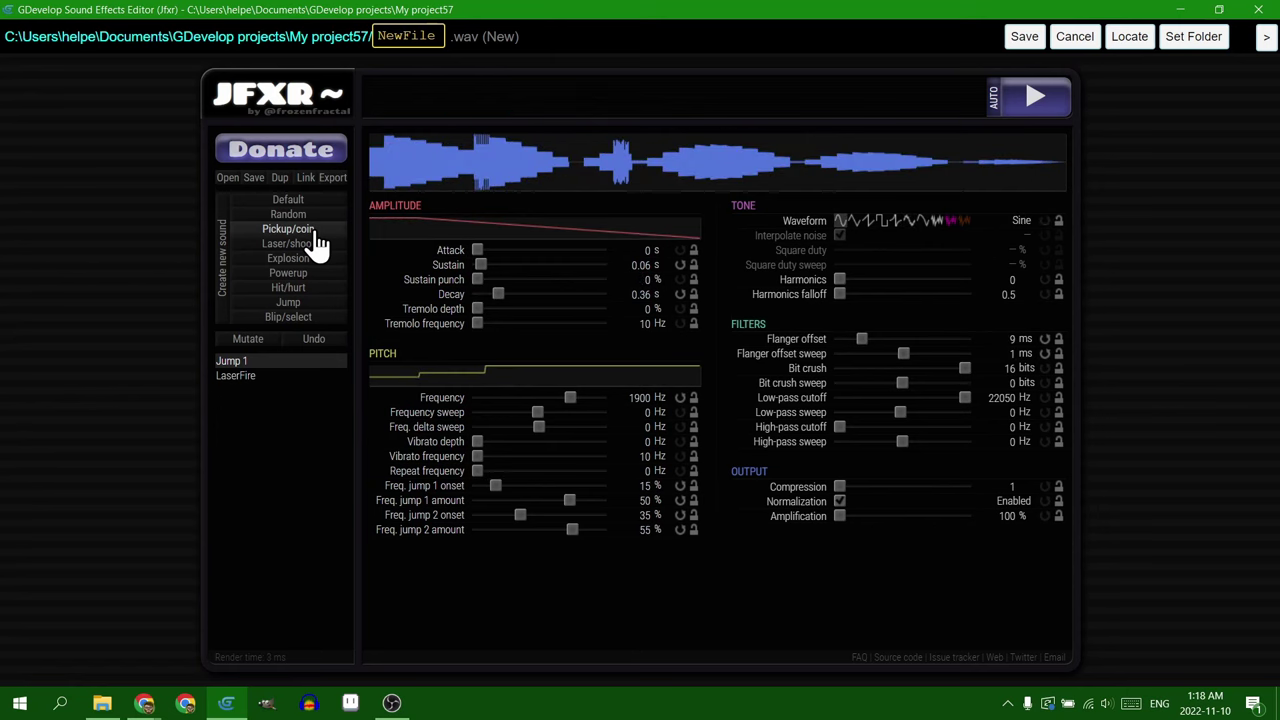
{"action": "left_click", "coordinate": [316, 233]}
{"action": "left_click", "coordinate": [316, 235]}
{"action": "left_click", "coordinate": [316, 235]}
{"action": "left_click", "coordinate": [422, 42]}
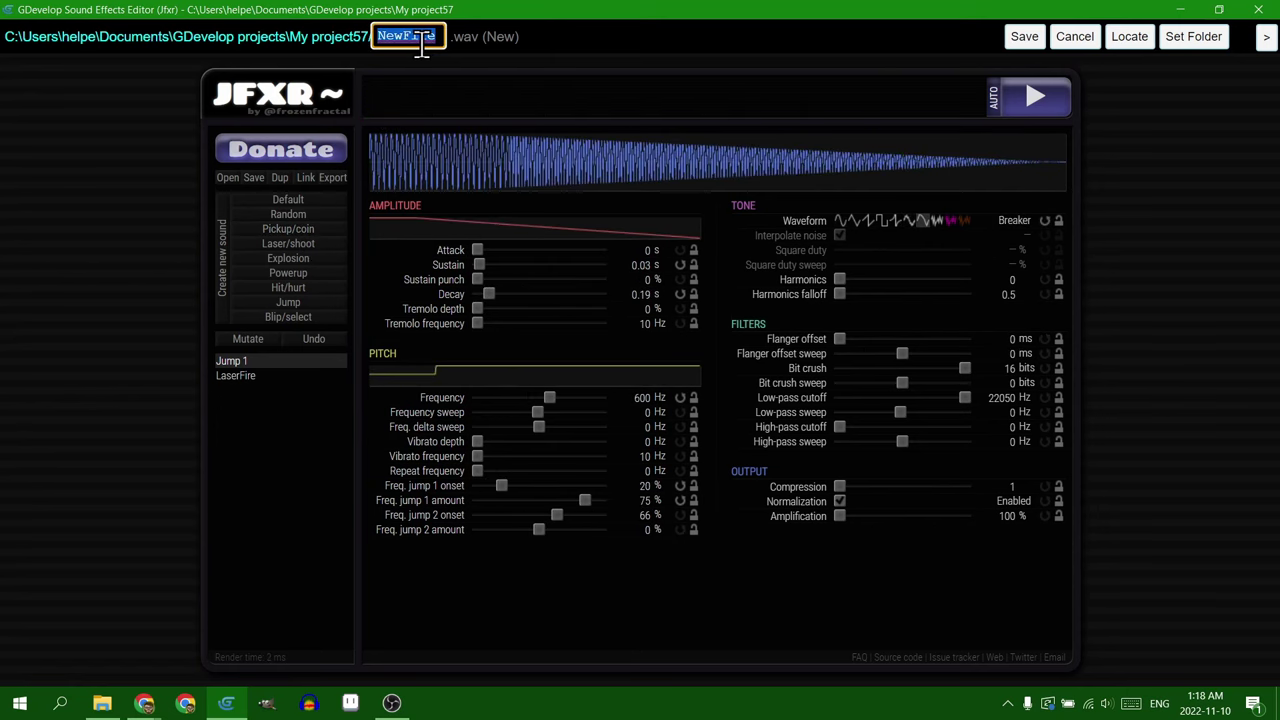
{"action": "type", "text": "E"}
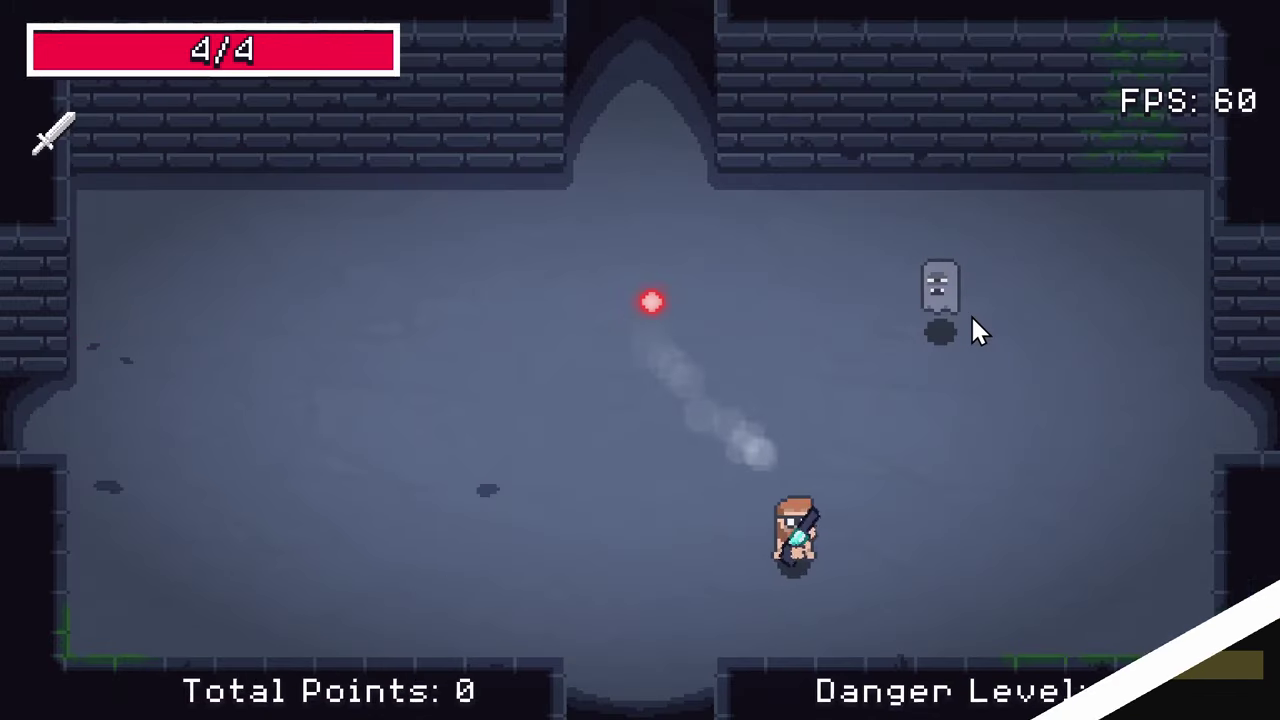
- Play the dungeon game until the run ends and submit the score under the name "Player"
{"action": "key", "text": "w"}
{"action": "key", "text": "d"}
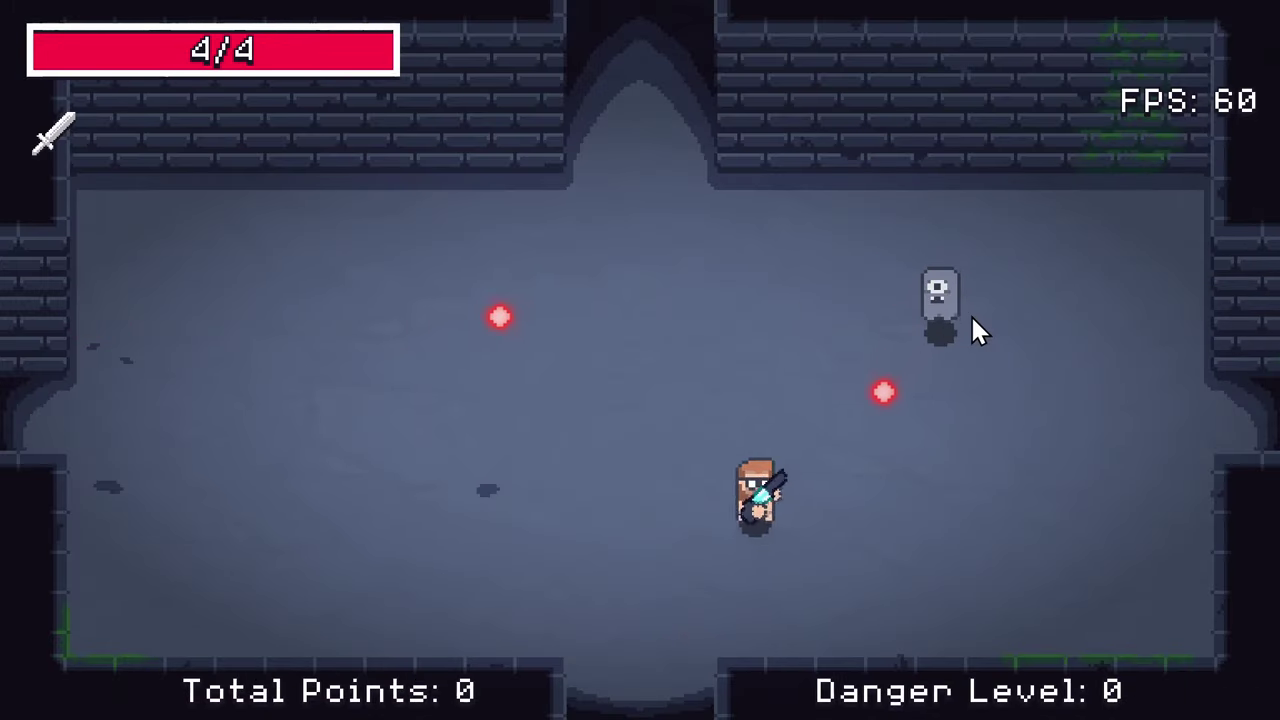
{"action": "key", "text": "a"}
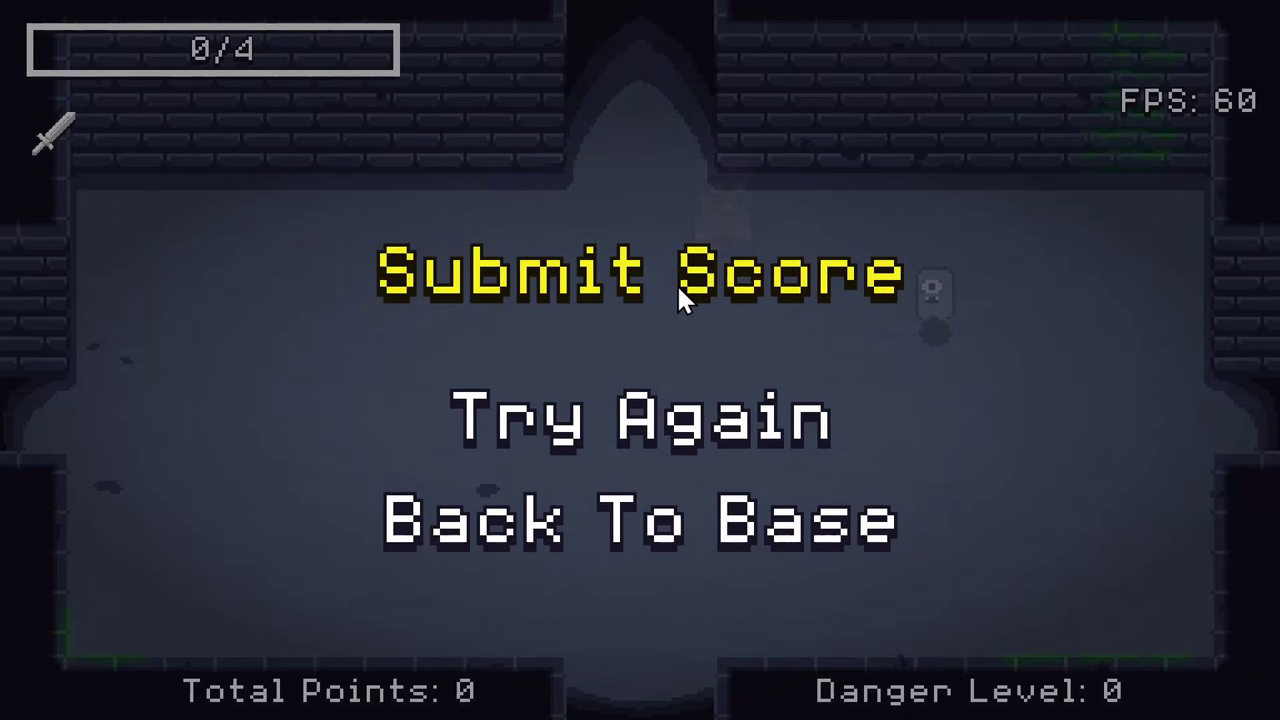
{"action": "left_click", "coordinate": [679, 290]}
{"action": "type", "text": "Player"}
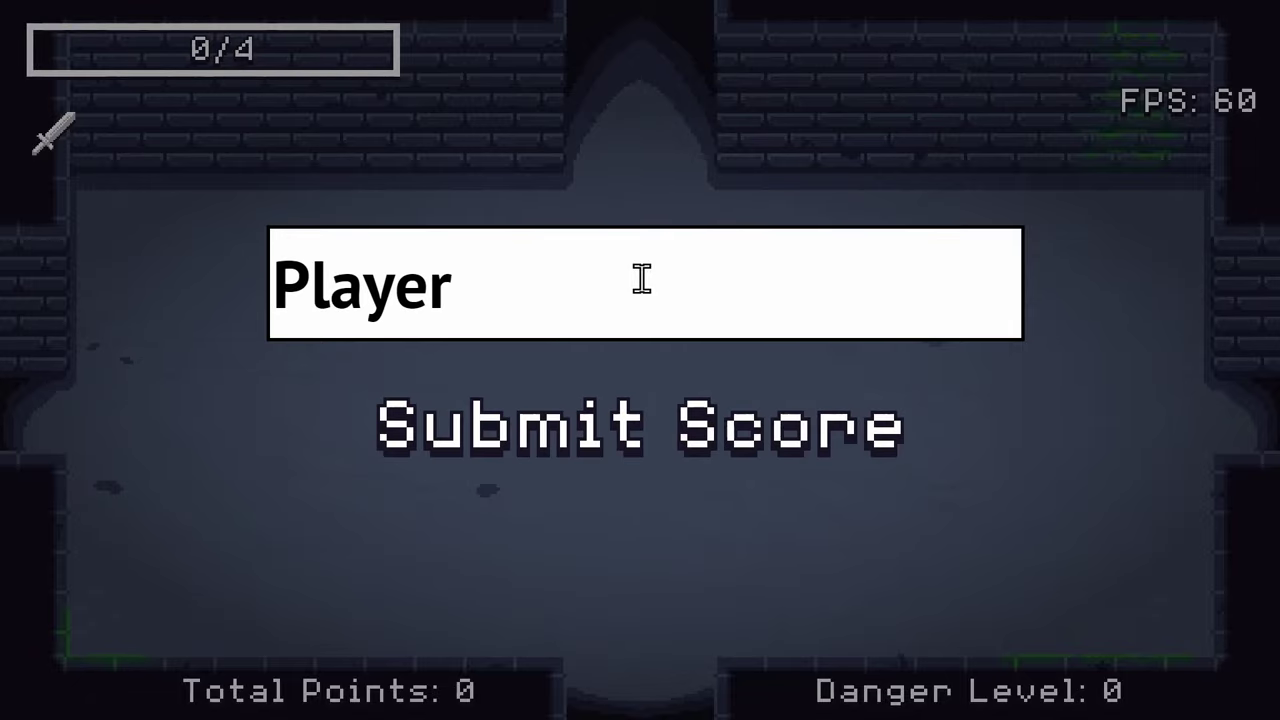
{"action": "left_click", "coordinate": [629, 433]}
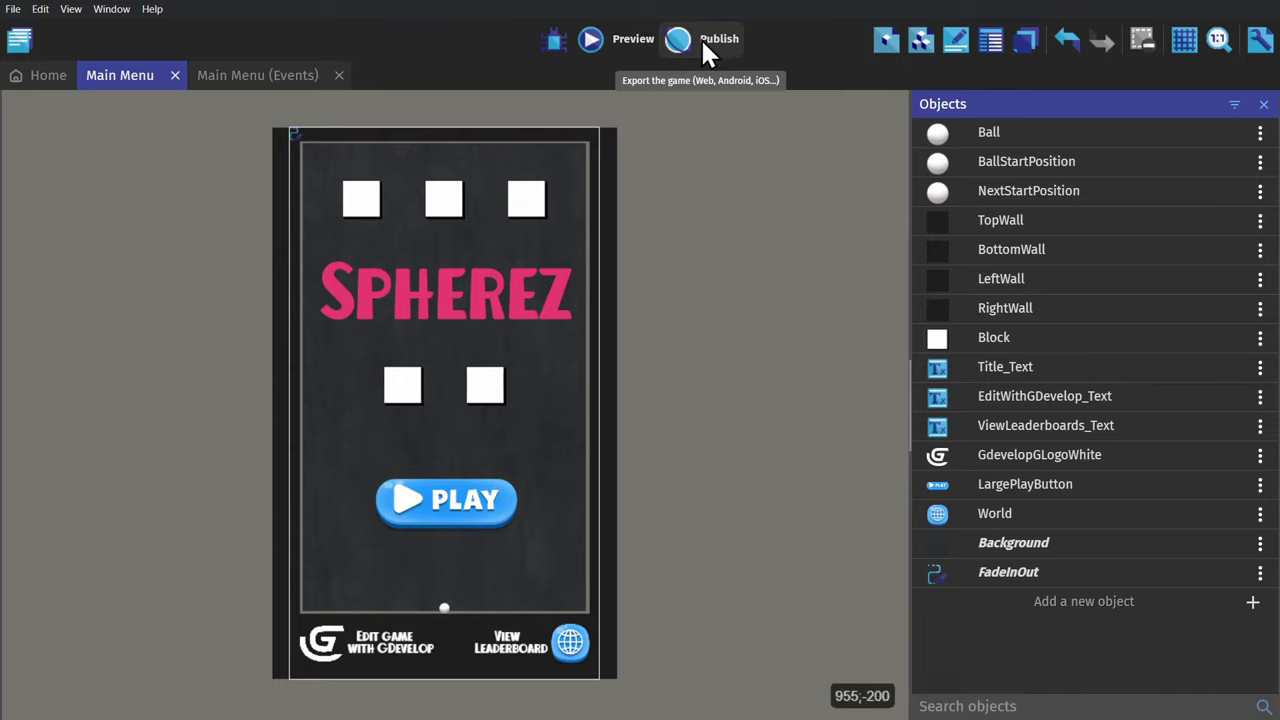
- Open the publishing options for the Spherez game and choose to export it to other platforms
{"action": "left_click", "coordinate": [705, 45]}
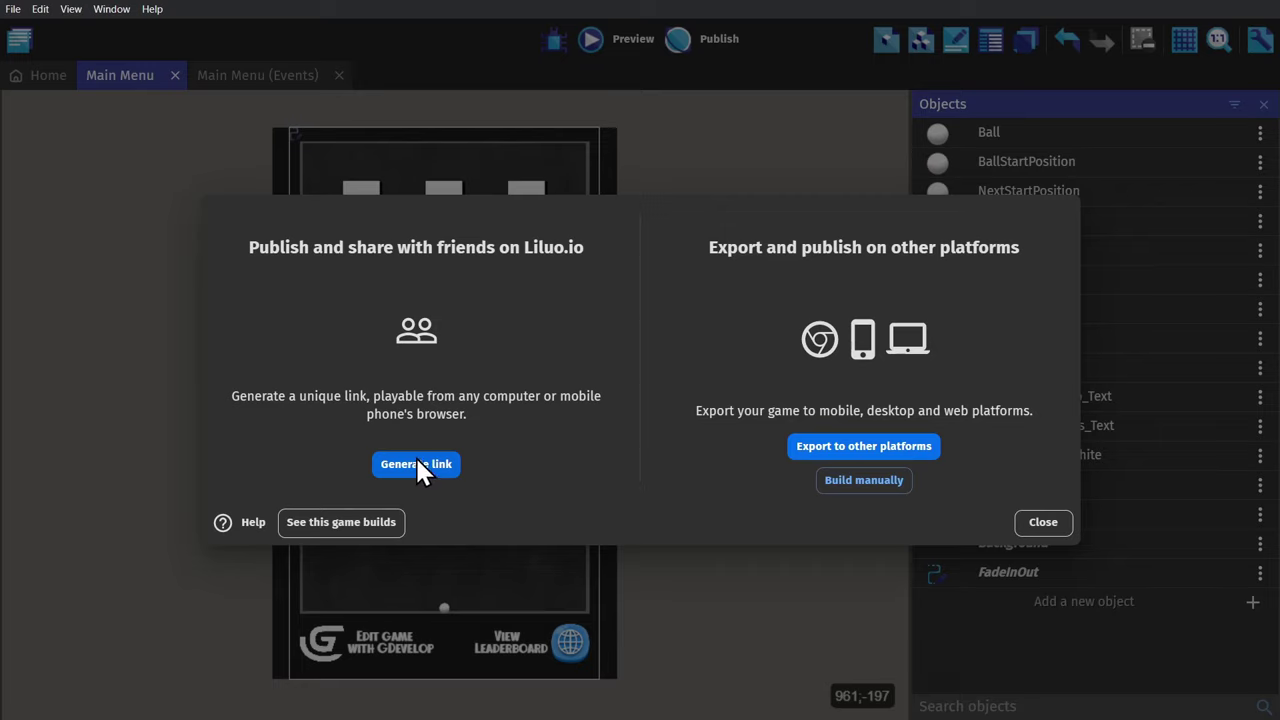
{"action": "left_click", "coordinate": [864, 447]}
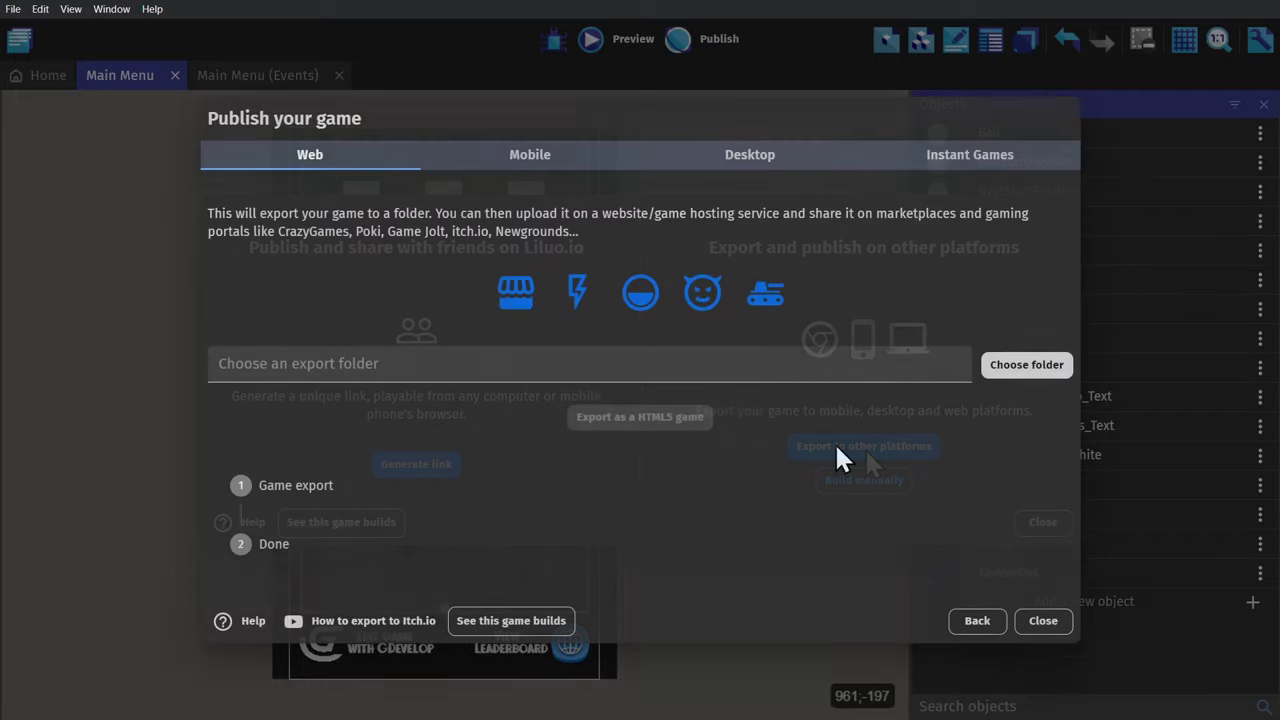